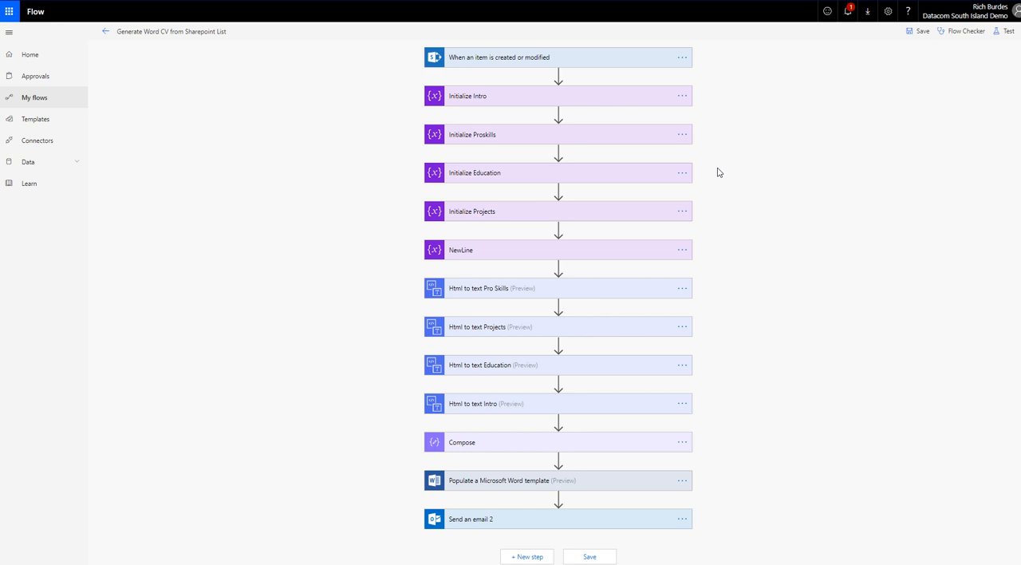
Step: Expand the Html to text Pro Skills and Populate a Microsoft Word template actions to examine their settings
{"action": "left_click", "coordinate": [471, 294]}
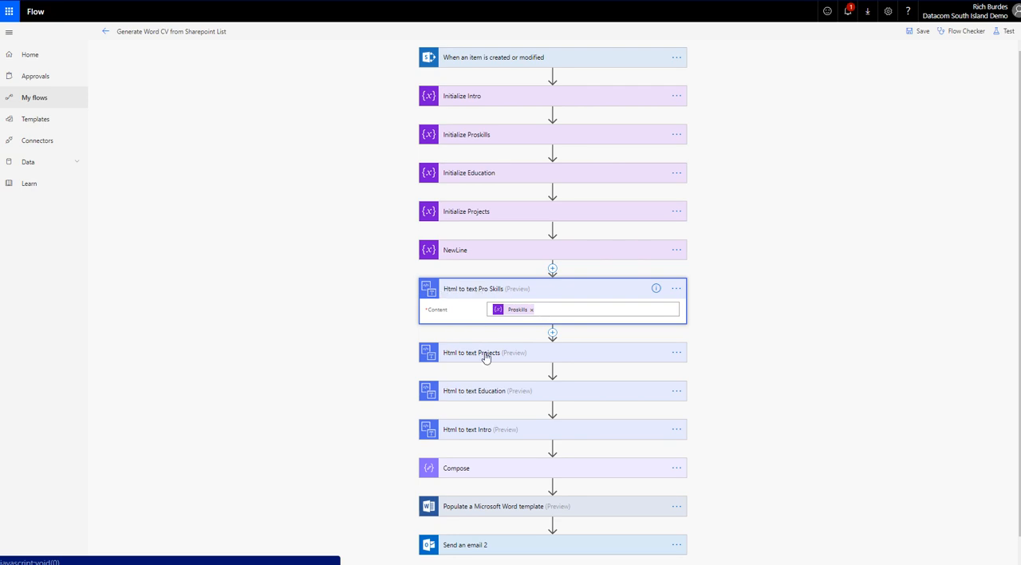
{"action": "scroll", "coordinate": [476, 431], "scroll_direction": "down", "scroll_amount": 1}
{"action": "left_click", "coordinate": [473, 482]}
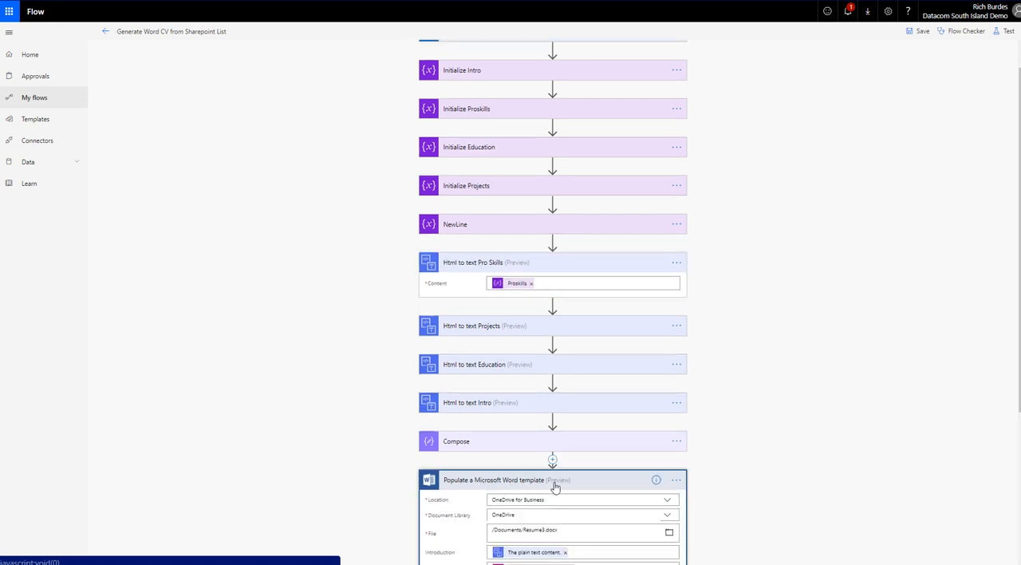
{"action": "scroll", "coordinate": [487, 373], "scroll_direction": "up", "scroll_amount": 1}
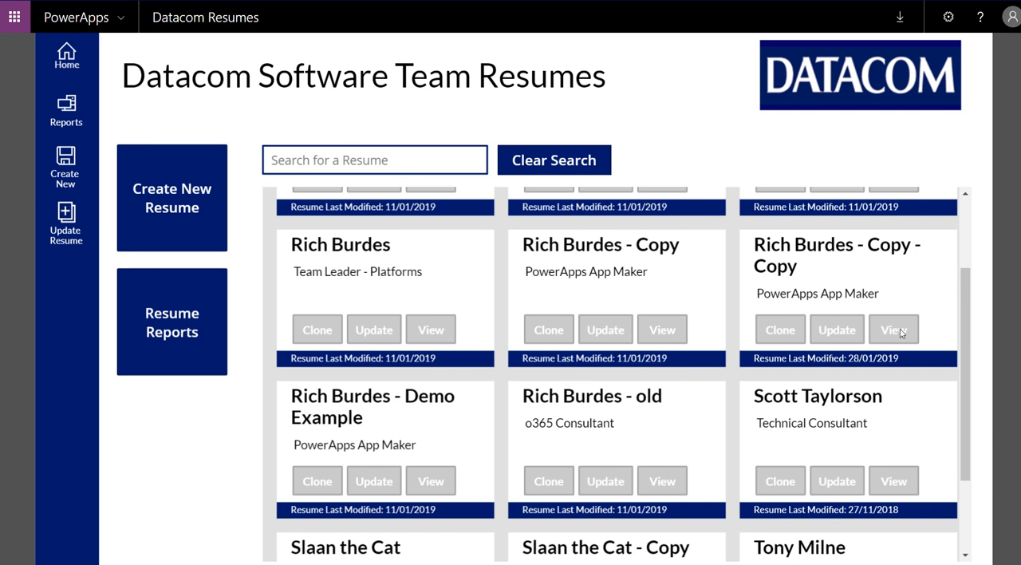
Step: Switch to the Datacom Resumes app, open the twice-copied resume modified 28/01/2019 for updating, and review its fields
{"action": "left_click", "coordinate": [835, 331]}
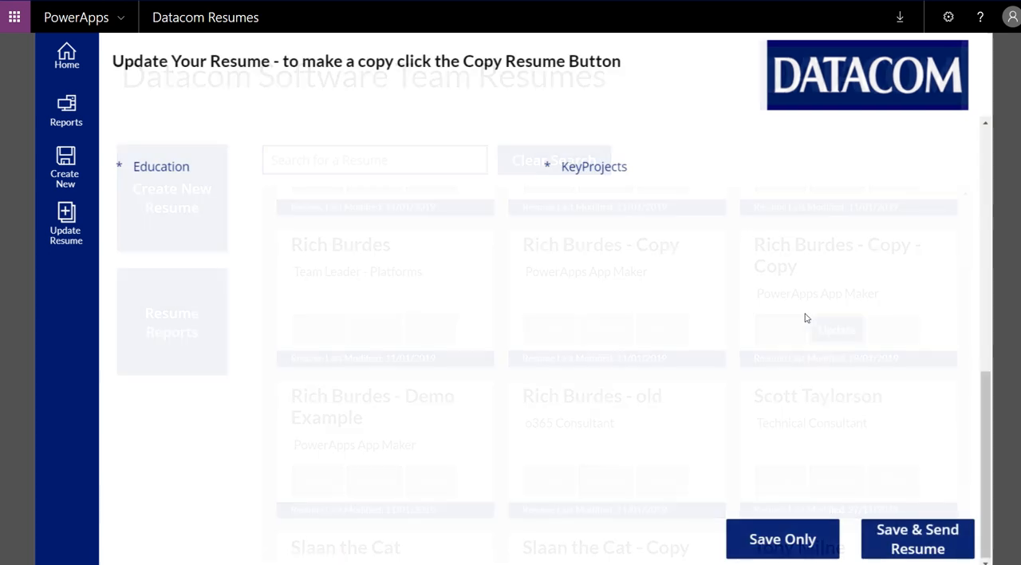
{"action": "scroll", "coordinate": [455, 358], "scroll_direction": "up", "scroll_amount": 5}
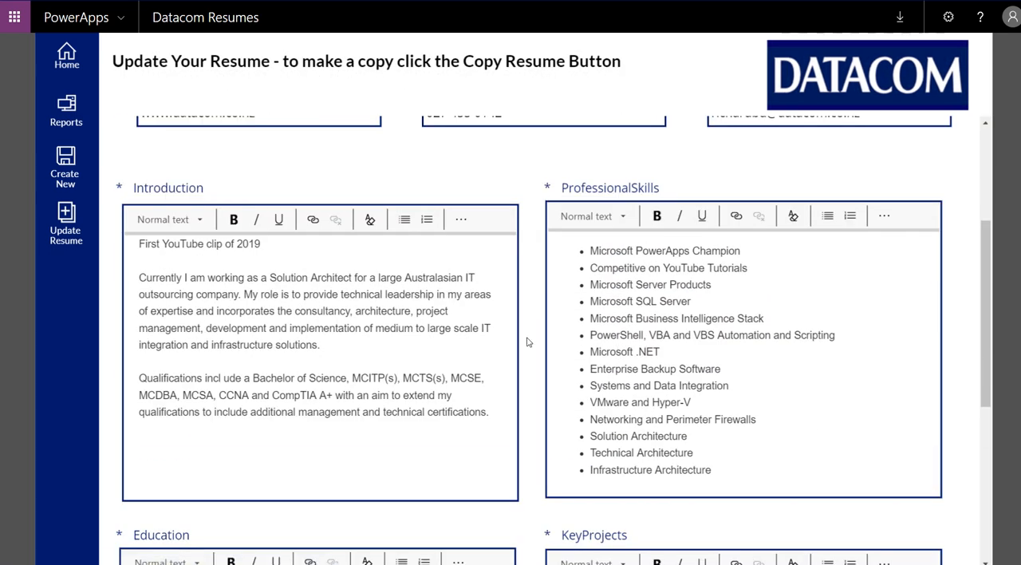
{"action": "scroll", "coordinate": [269, 315], "scroll_direction": "down", "scroll_amount": 3}
{"action": "scroll", "coordinate": [270, 321], "scroll_direction": "down", "scroll_amount": 5}
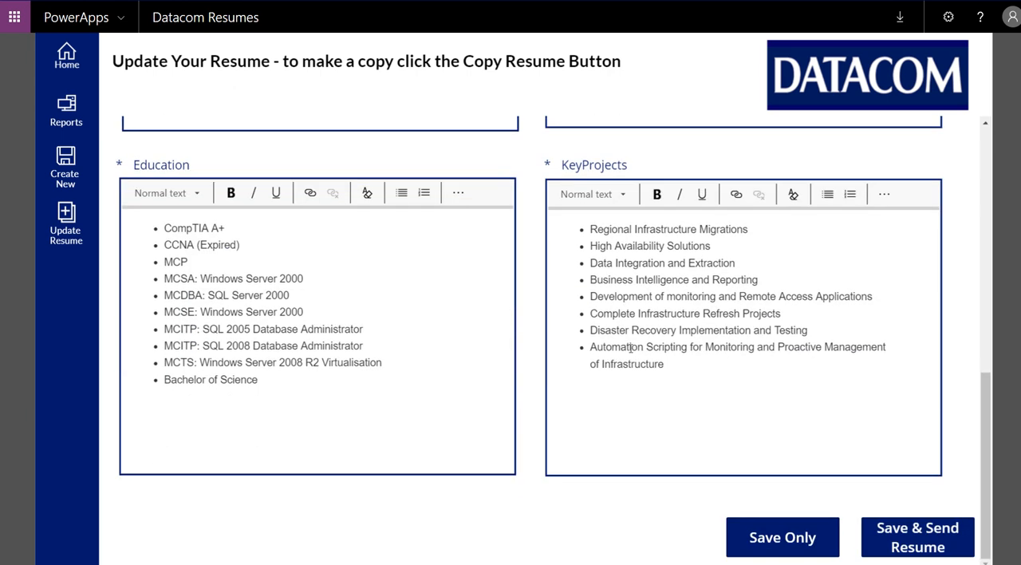
{"action": "scroll", "coordinate": [626, 348], "scroll_direction": "up", "scroll_amount": 8}
{"action": "scroll", "coordinate": [565, 327], "scroll_direction": "up", "scroll_amount": 5}
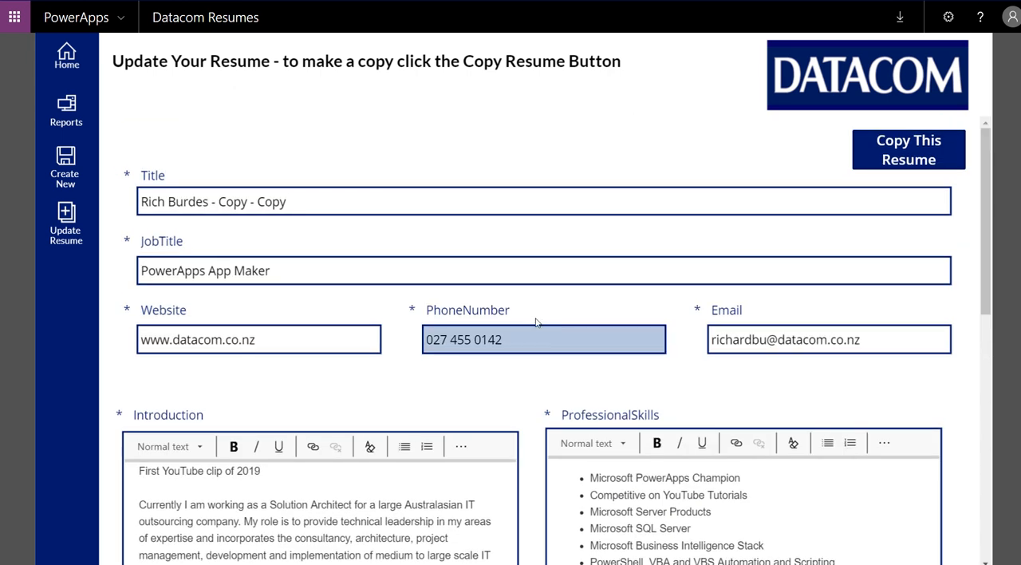
Step: Append "test" to the resume's job title so it reads "PowerApps App Maker test"
{"action": "left_click", "coordinate": [289, 269]}
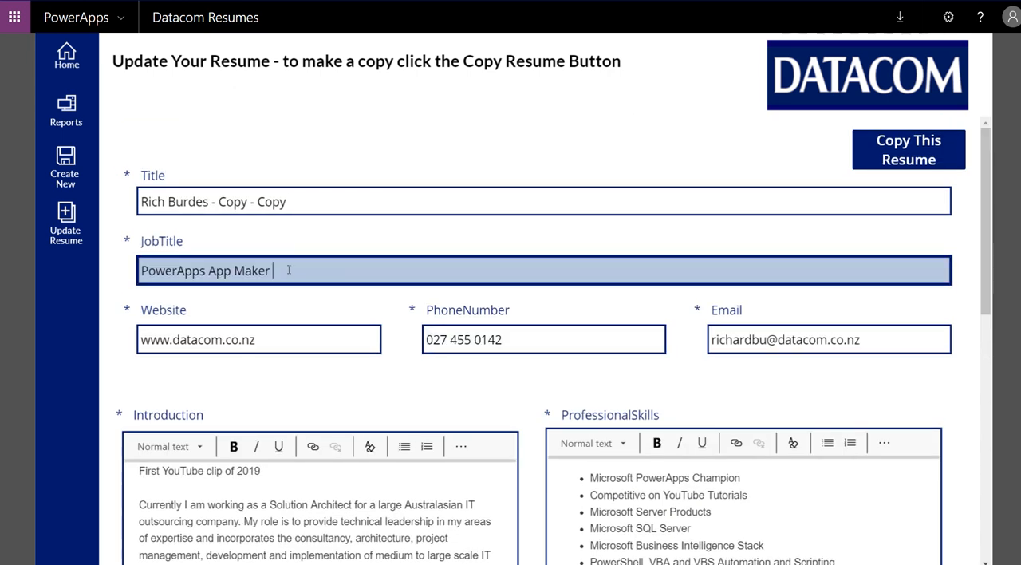
{"action": "type", "text": "test"}
{"action": "left_click", "coordinate": [307, 307]}
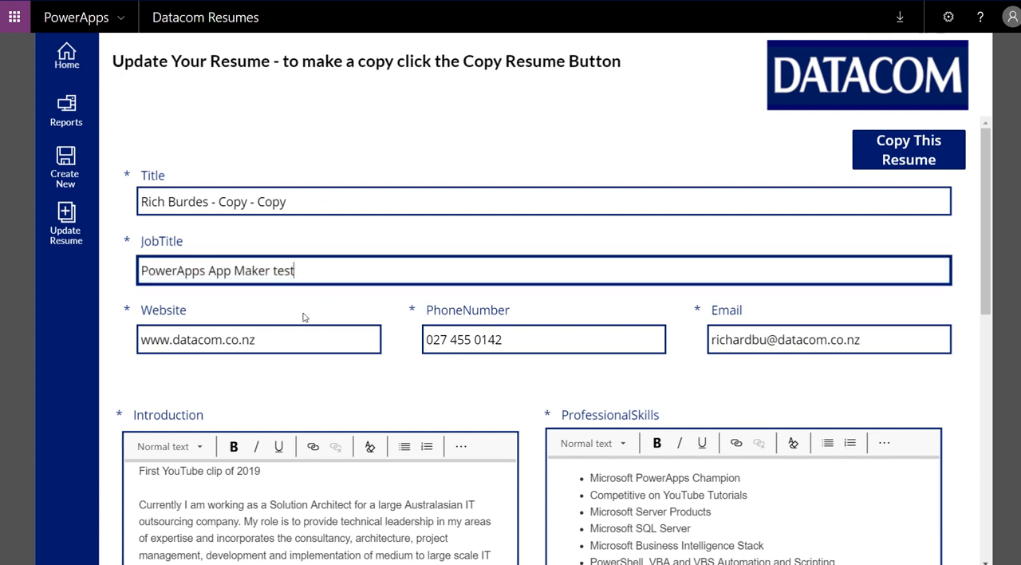
Step: Save the updated resume and send it
{"action": "scroll", "coordinate": [303, 317], "scroll_direction": "down", "scroll_amount": 3}
{"action": "scroll", "coordinate": [324, 228], "scroll_direction": "down", "scroll_amount": 1}
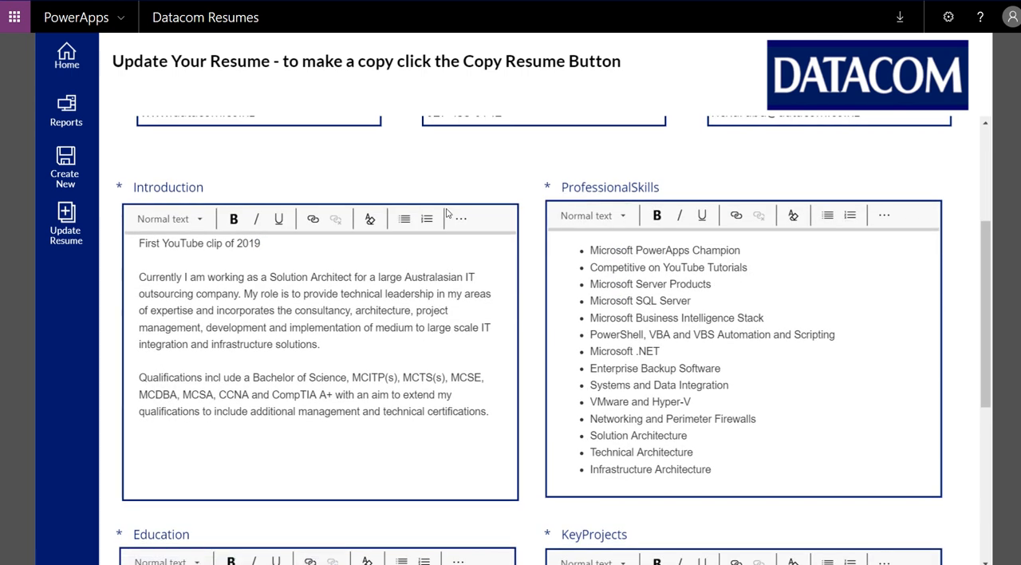
{"action": "scroll", "coordinate": [479, 233], "scroll_direction": "down", "scroll_amount": 4}
{"action": "scroll", "coordinate": [479, 233], "scroll_direction": "down", "scroll_amount": 1}
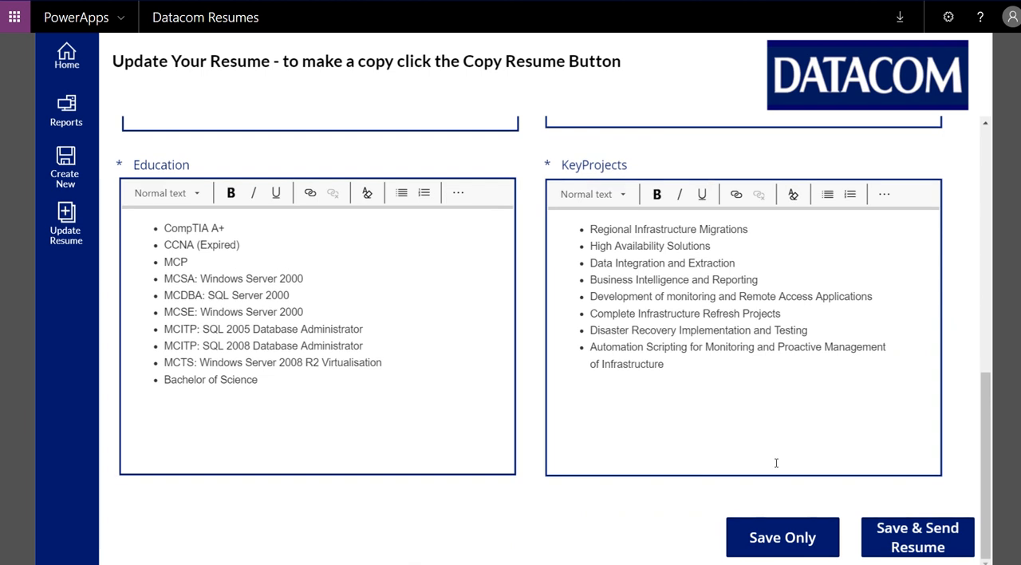
{"action": "left_click", "coordinate": [915, 532]}
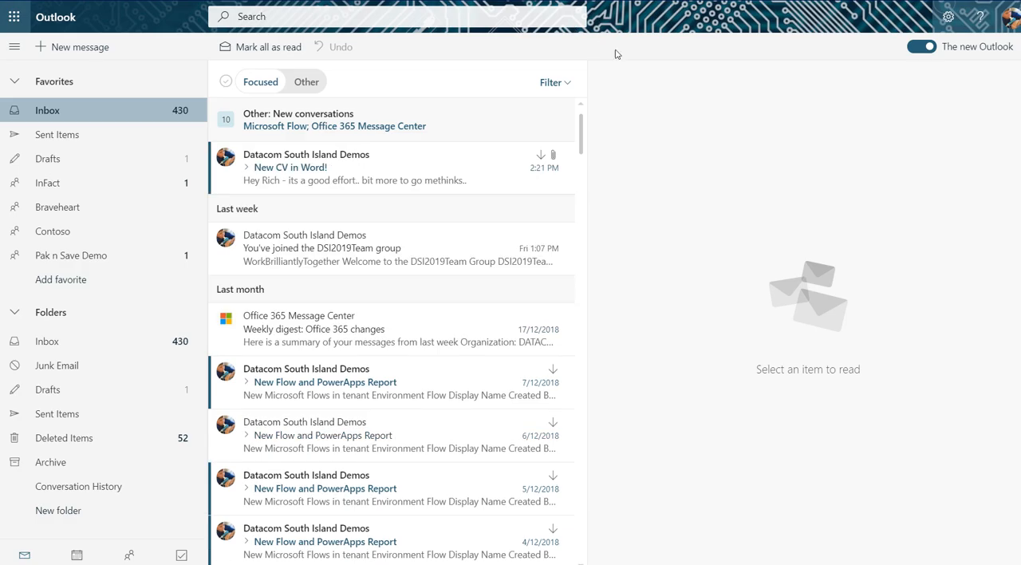
Step: Switch to the Outlook inbox and delete the latest "New CV in Word!" message received at 2:21 PM
{"action": "left_click", "coordinate": [387, 165]}
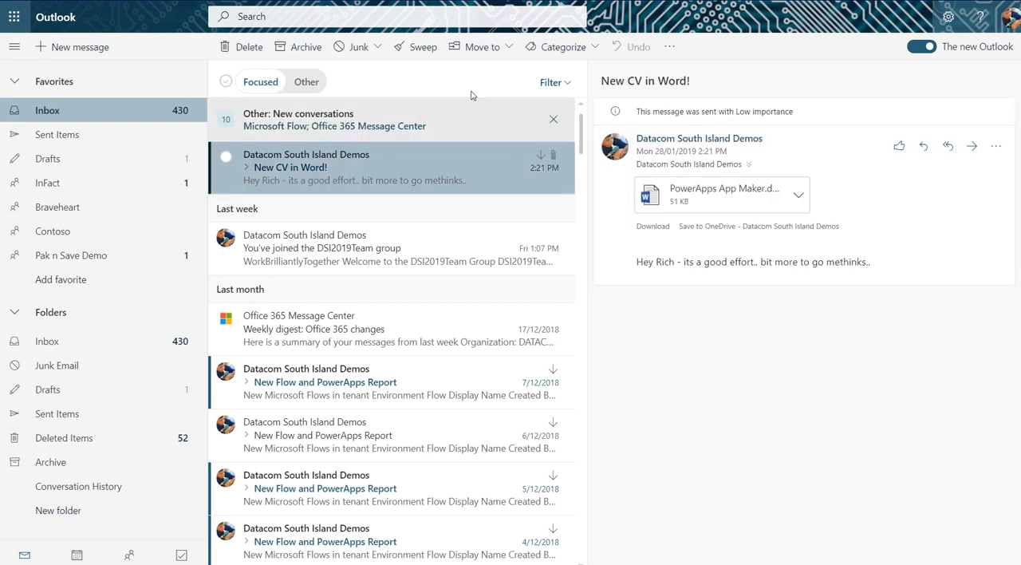
{"action": "key", "text": "Delete"}
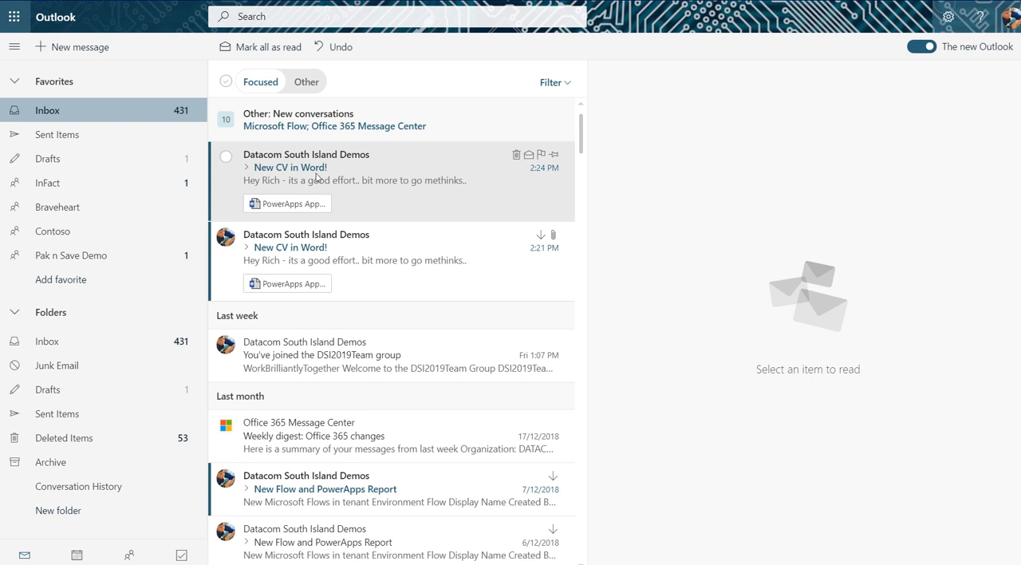
Step: Open the Word attachment of the 2:24 PM "New CV in Word!" message and review the generated resume
{"action": "left_click", "coordinate": [387, 166]}
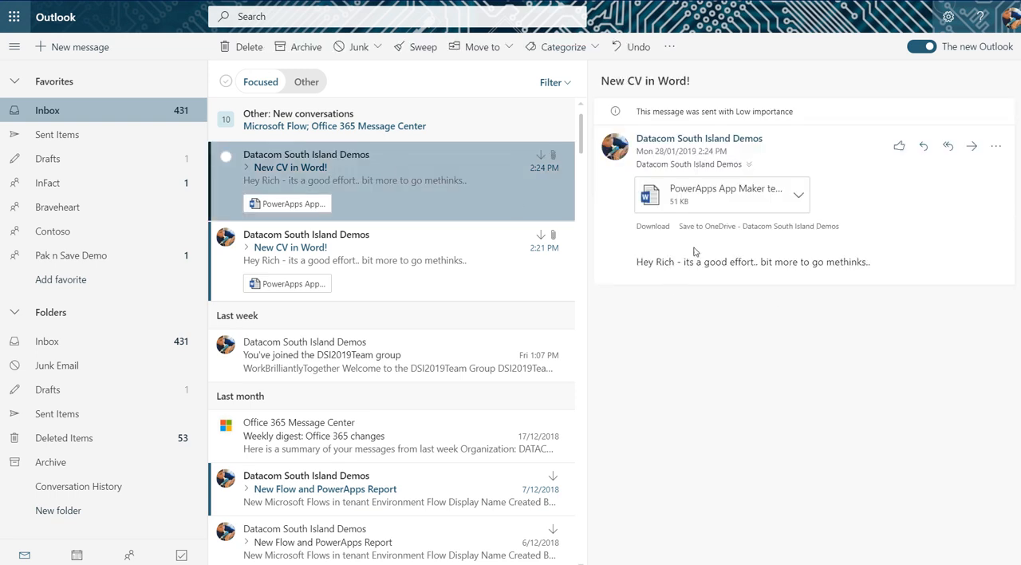
{"action": "left_click", "coordinate": [683, 197]}
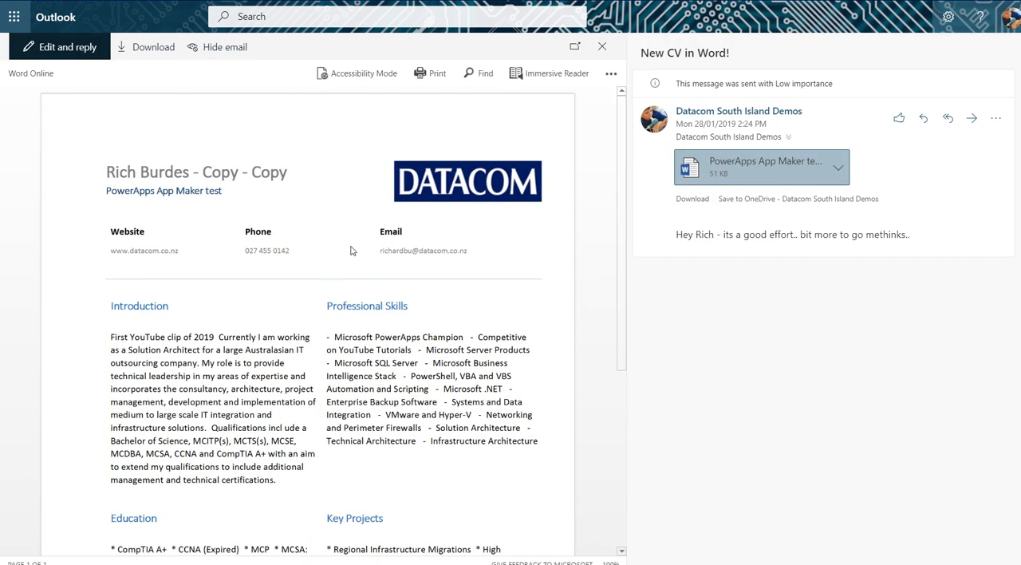
{"action": "scroll", "coordinate": [275, 298], "scroll_direction": "down", "scroll_amount": 1}
{"action": "scroll", "coordinate": [270, 297], "scroll_direction": "down", "scroll_amount": 1}
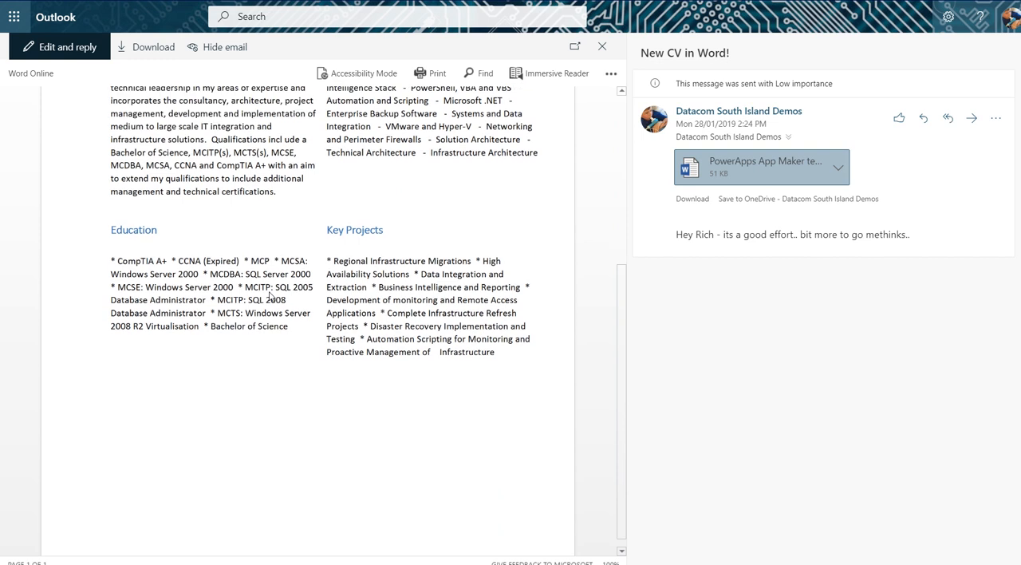
{"action": "scroll", "coordinate": [295, 272], "scroll_direction": "up", "scroll_amount": 2}
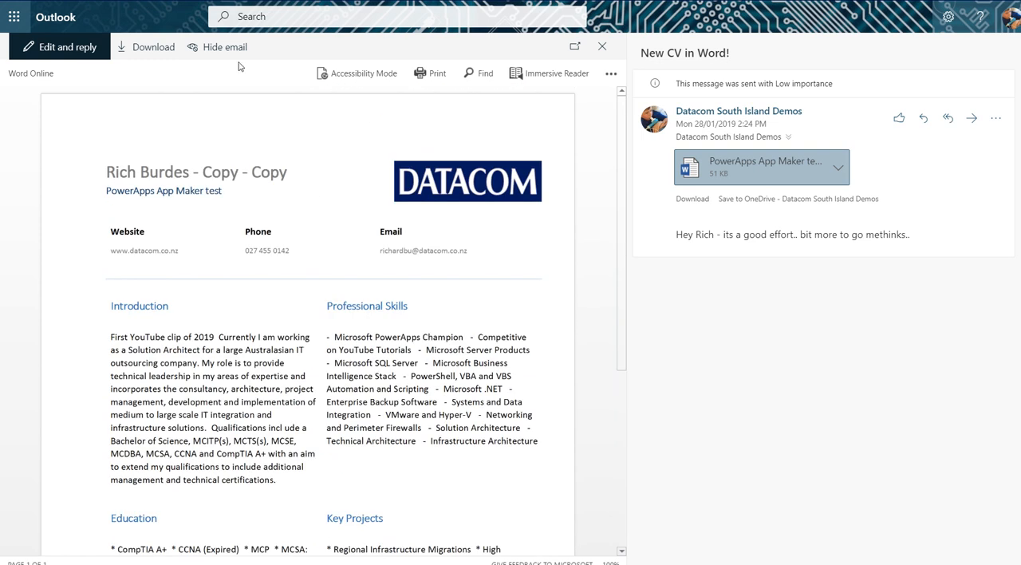
Step: Open the attached resume for editing in a reply and examine the line breaks and lists in its sections
{"action": "left_click", "coordinate": [44, 47]}
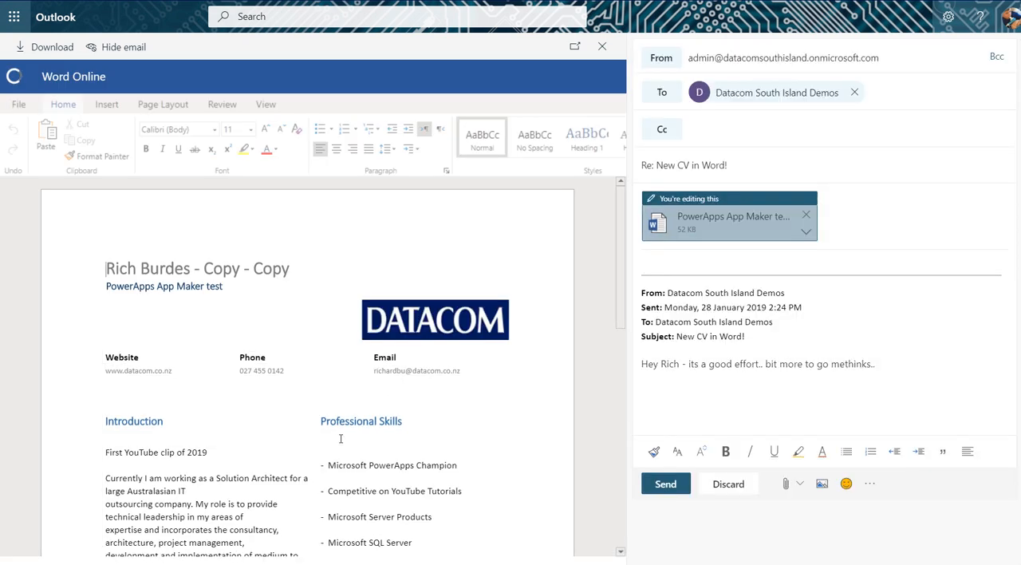
{"action": "scroll", "coordinate": [463, 369], "scroll_direction": "down", "scroll_amount": 3}
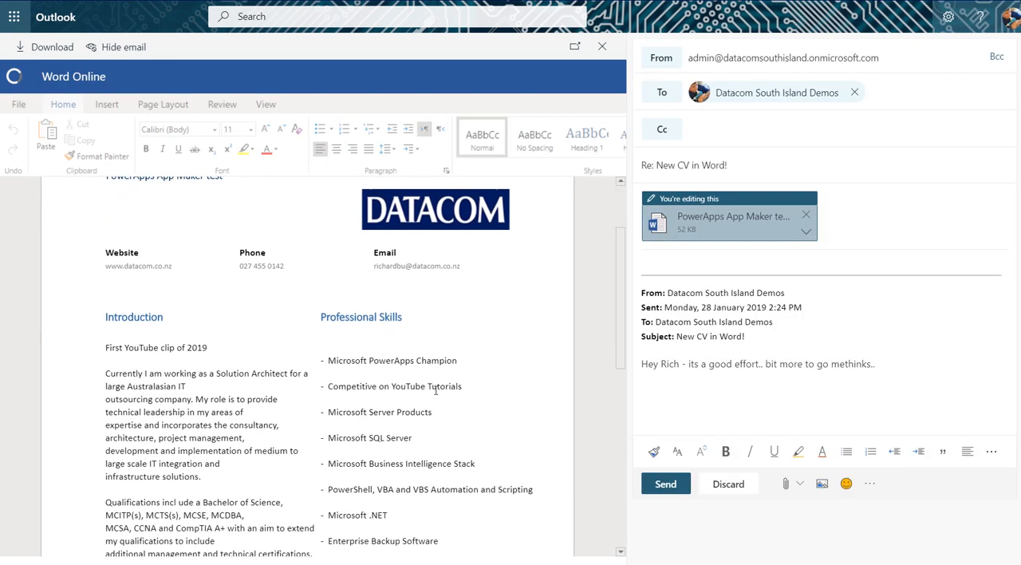
{"action": "scroll", "coordinate": [434, 390], "scroll_direction": "down", "scroll_amount": 3}
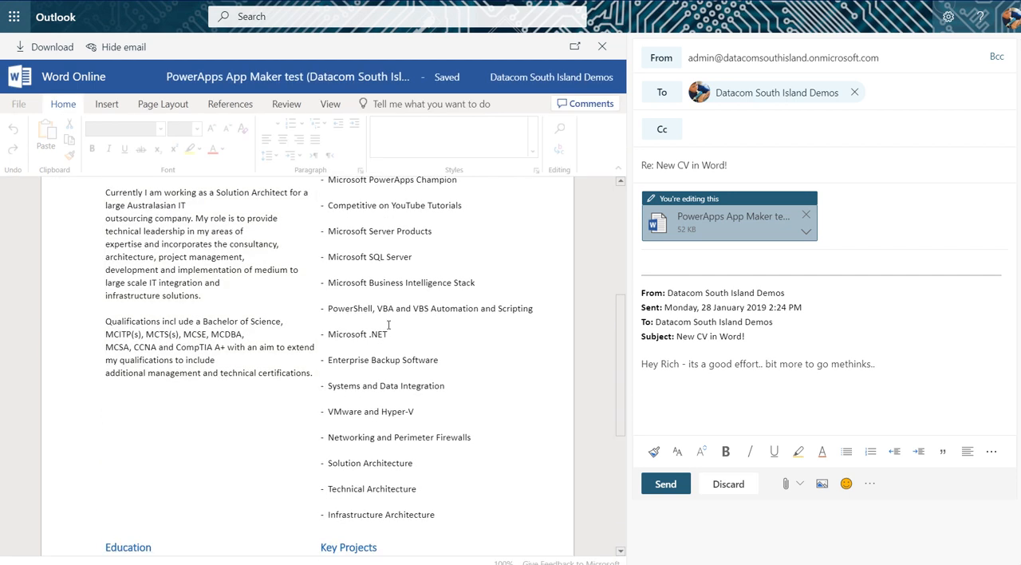
{"action": "scroll", "coordinate": [388, 324], "scroll_direction": "down", "scroll_amount": 2}
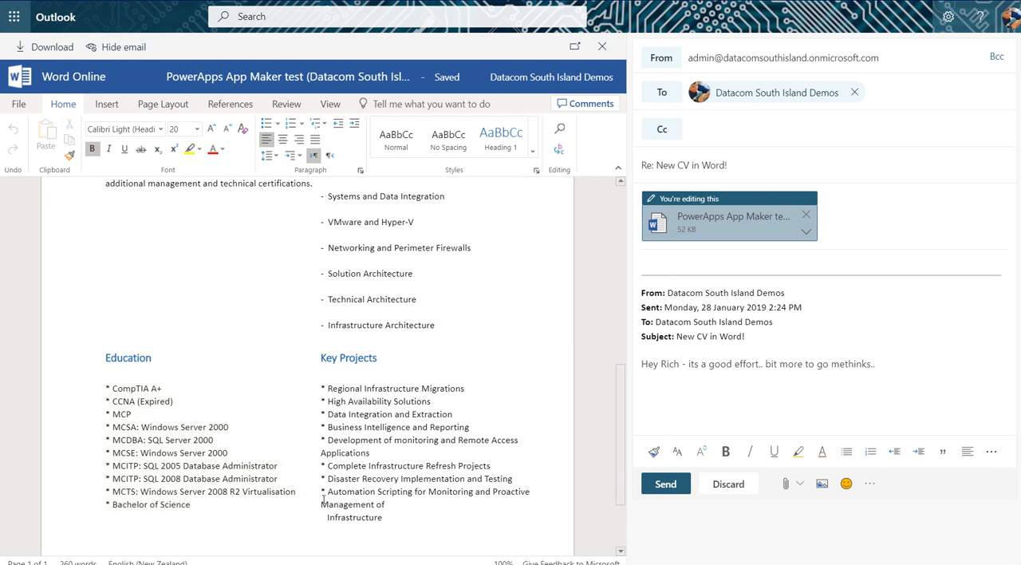
{"action": "scroll", "coordinate": [346, 363], "scroll_direction": "up", "scroll_amount": 4}
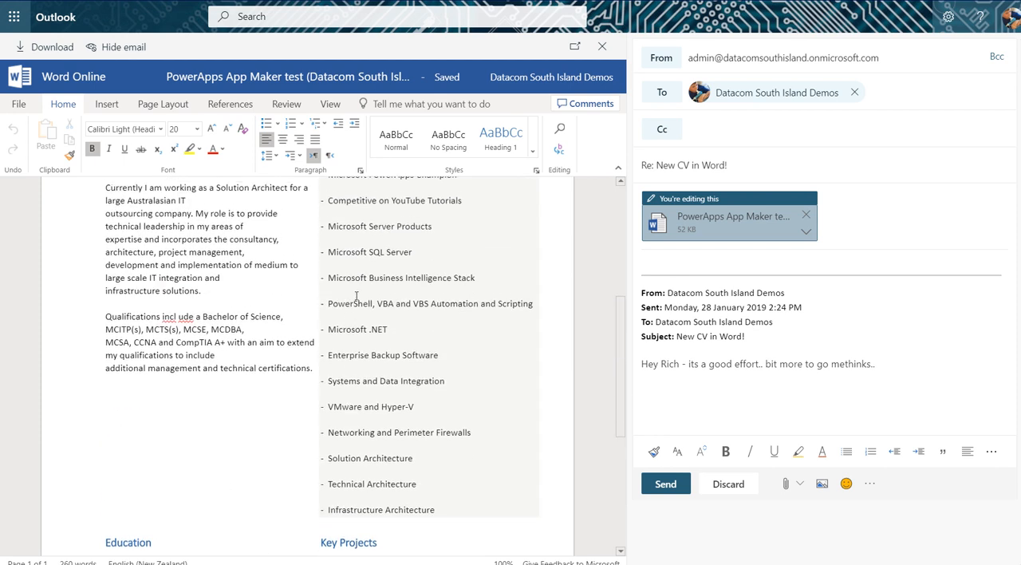
{"action": "scroll", "coordinate": [356, 295], "scroll_direction": "up", "scroll_amount": 1}
{"action": "scroll", "coordinate": [357, 295], "scroll_direction": "up", "scroll_amount": 1}
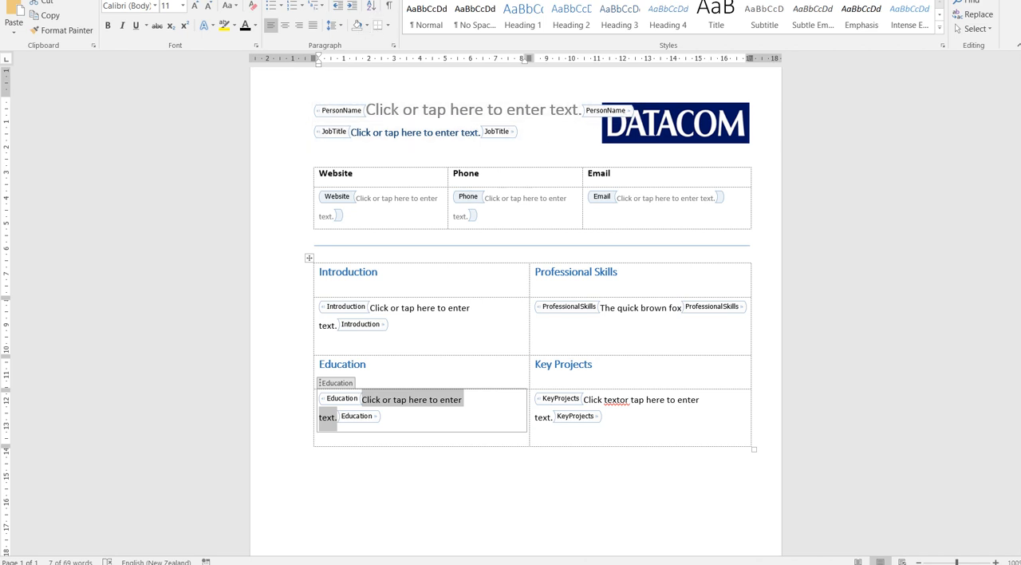
Step: Switch to the Resume3 template in desktop Word, show the Developer tools, and reposition and enlarge the window
{"action": "left_click", "coordinate": [411, 0]}
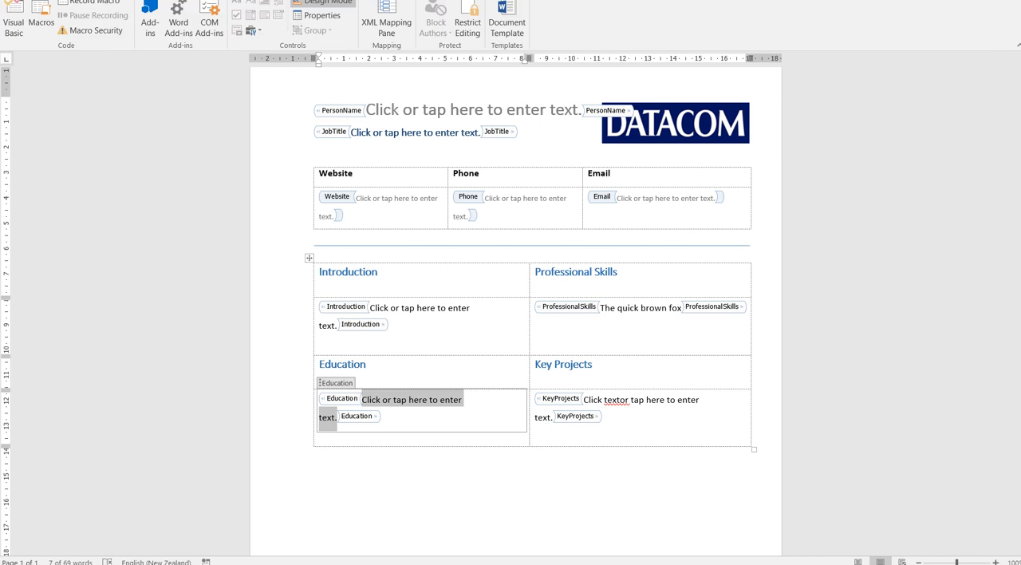
{"action": "left_click_drag", "start_coordinate": [598, 1], "coordinate": [458, 14]}
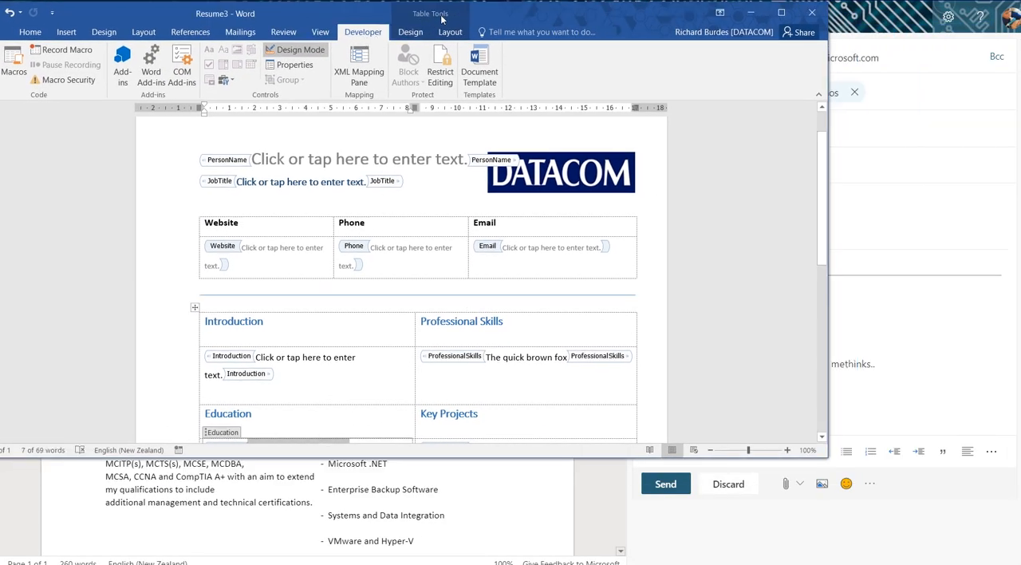
{"action": "left_click_drag", "start_coordinate": [530, 13], "coordinate": [581, 14]}
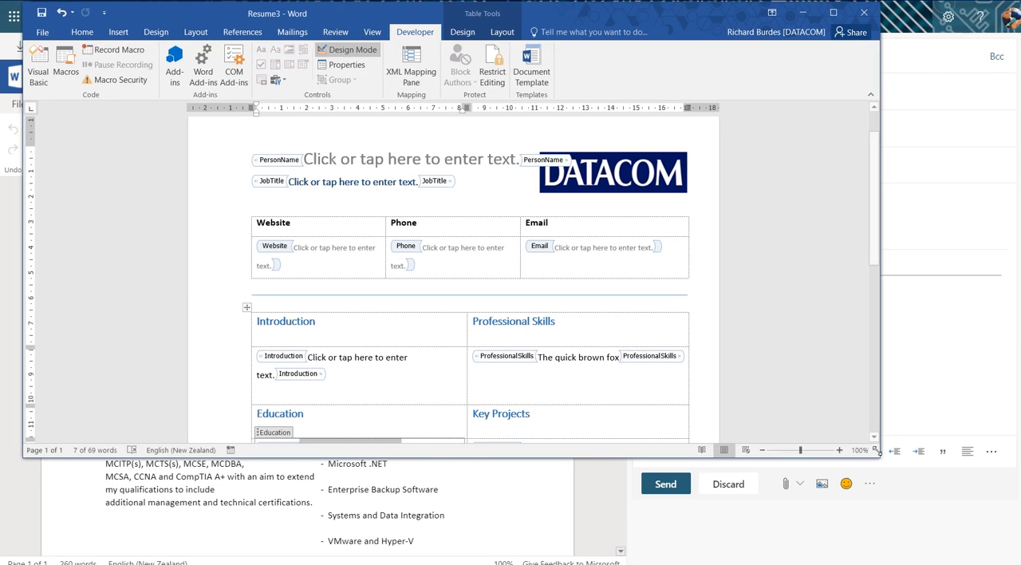
{"action": "left_click_drag", "start_coordinate": [876, 450], "coordinate": [1000, 562]}
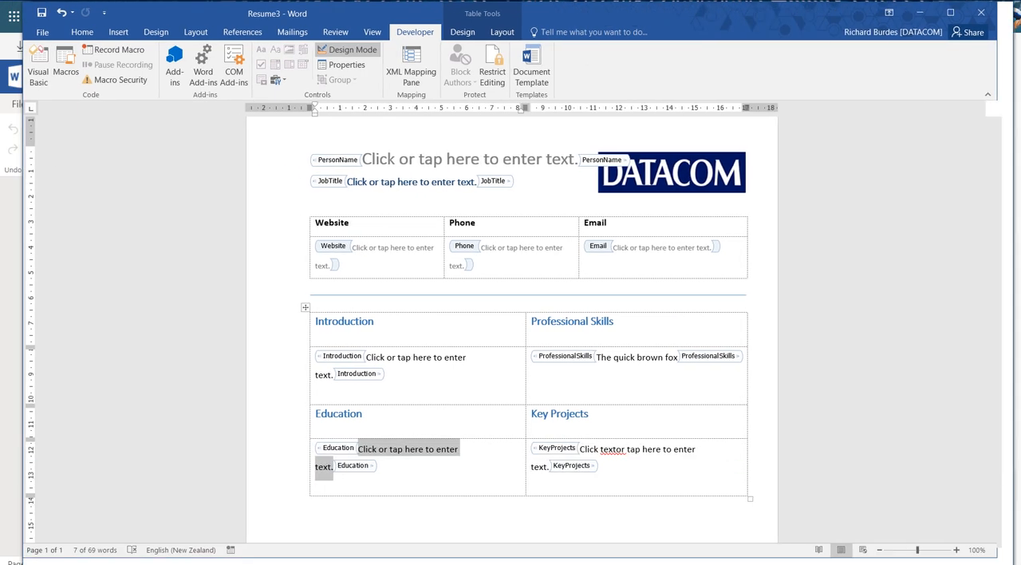
Step: Check the Developer entry in the ribbon customization options of Word, and close the options without changes
{"action": "left_click", "coordinate": [38, 33]}
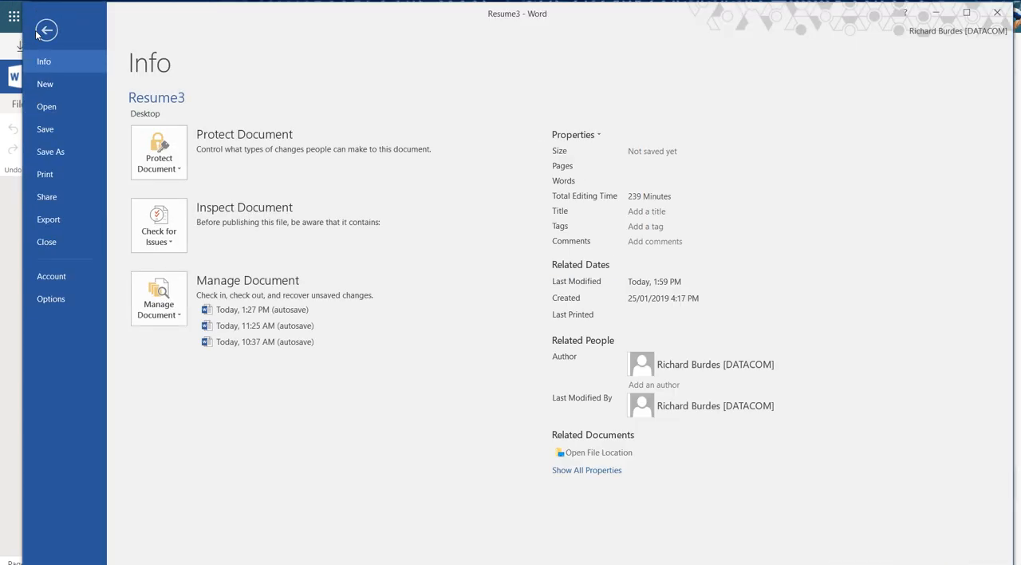
{"action": "left_click", "coordinate": [51, 299]}
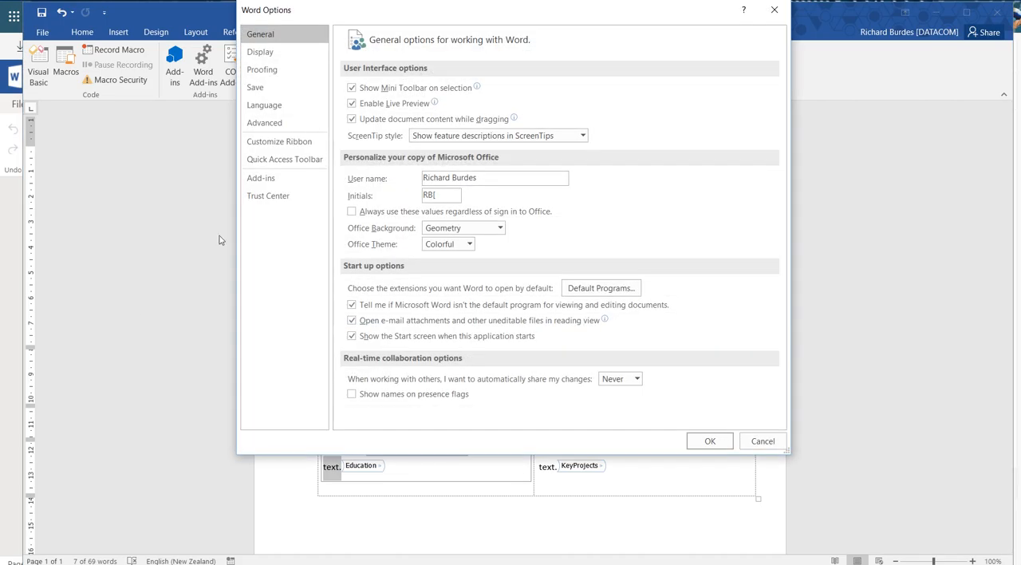
{"action": "left_click", "coordinate": [273, 144]}
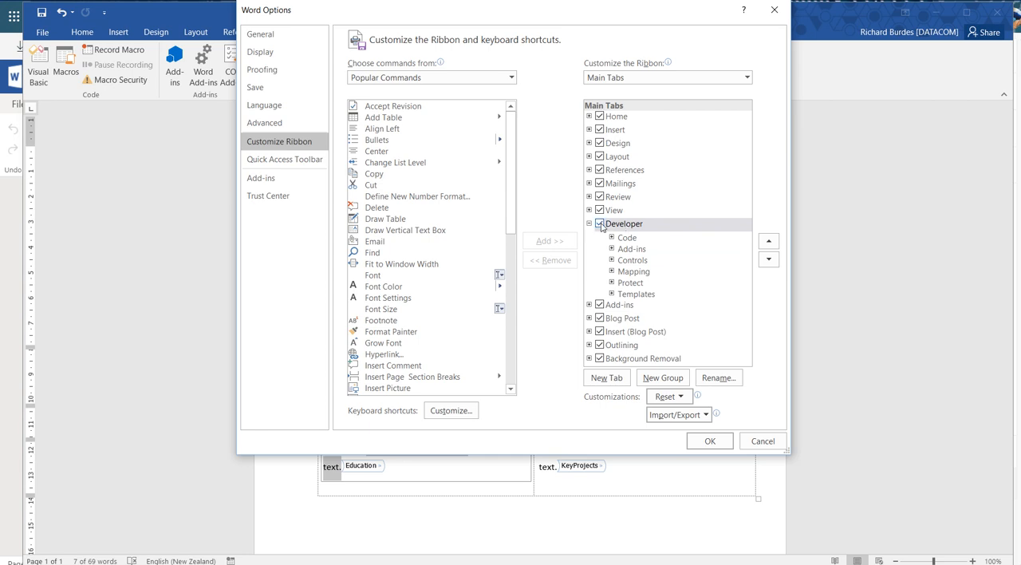
{"action": "left_click", "coordinate": [761, 442]}
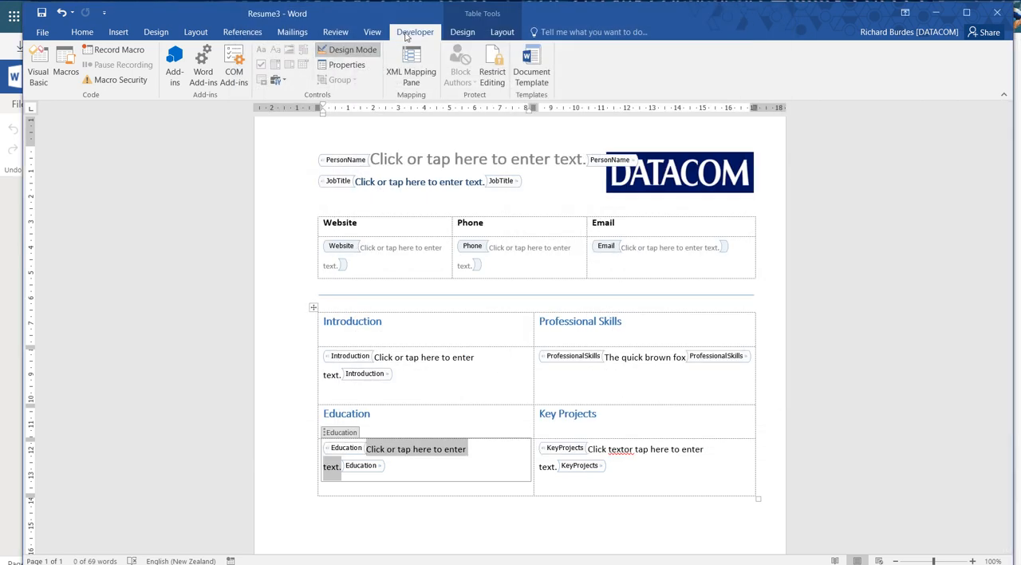
Step: Select the PersonName and JobTitle content controls at the head of the template to inspect them
{"action": "left_click", "coordinate": [332, 207]}
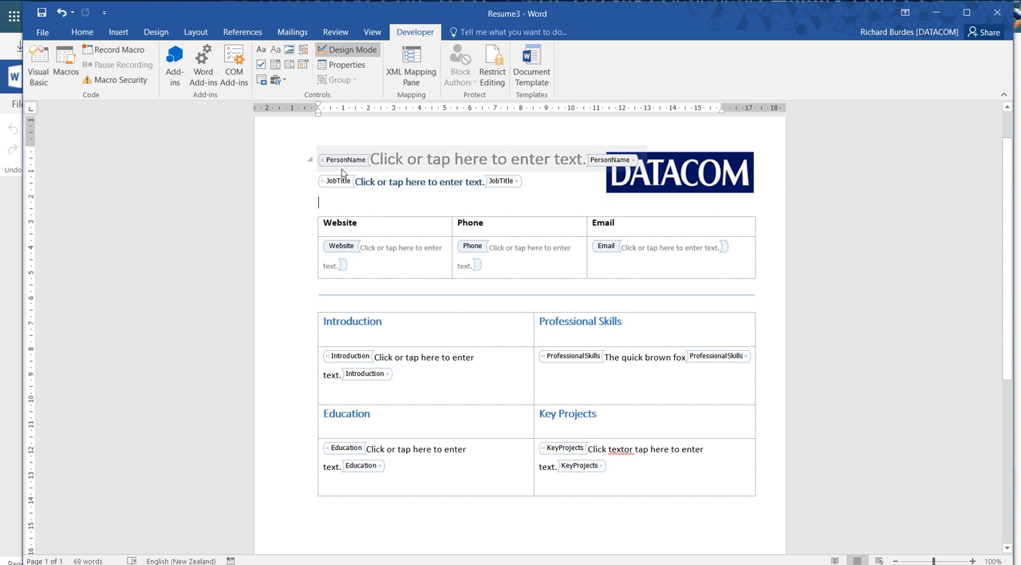
{"action": "left_click", "coordinate": [342, 164]}
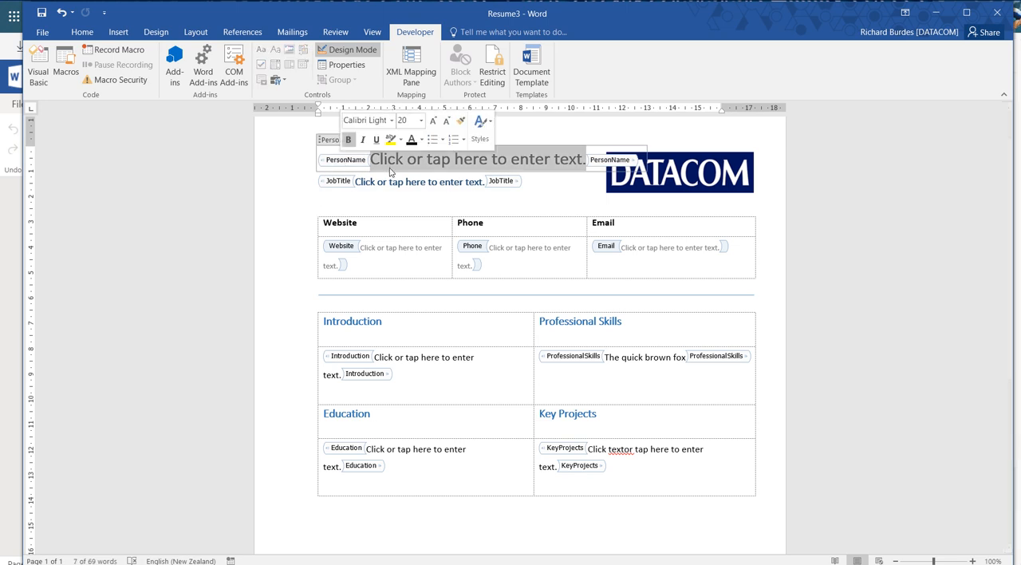
{"action": "left_click", "coordinate": [339, 182]}
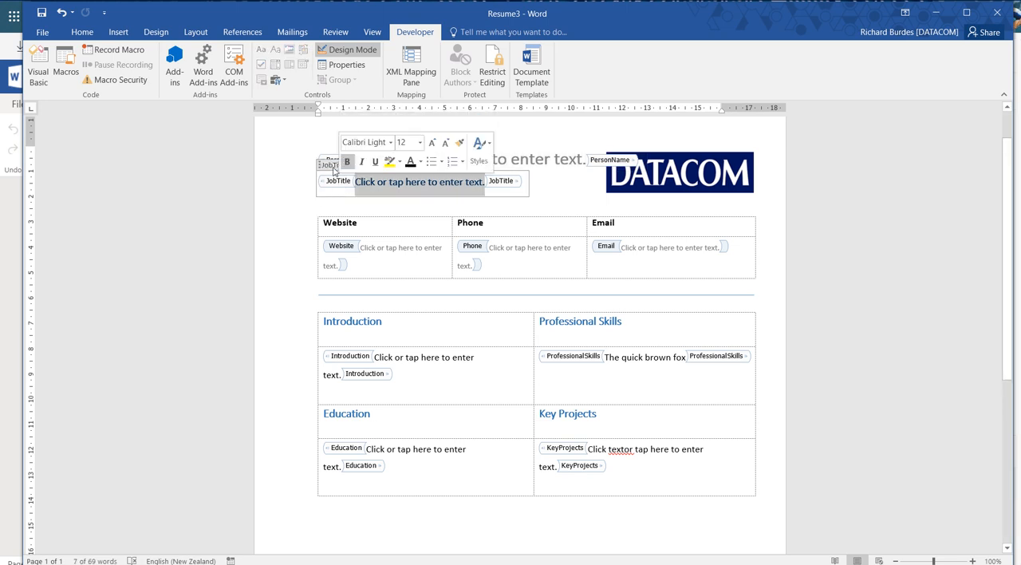
Step: Open the properties of the JobTitle content control, check its title and tag, and close them without changes
{"action": "left_click", "coordinate": [332, 166]}
{"action": "left_click", "coordinate": [333, 182]}
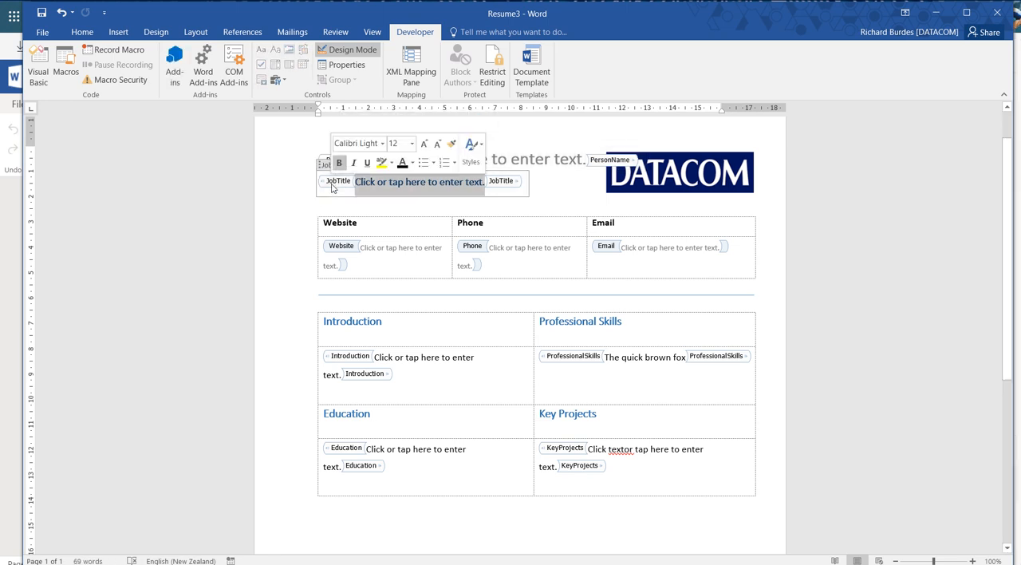
{"action": "left_click", "coordinate": [343, 69]}
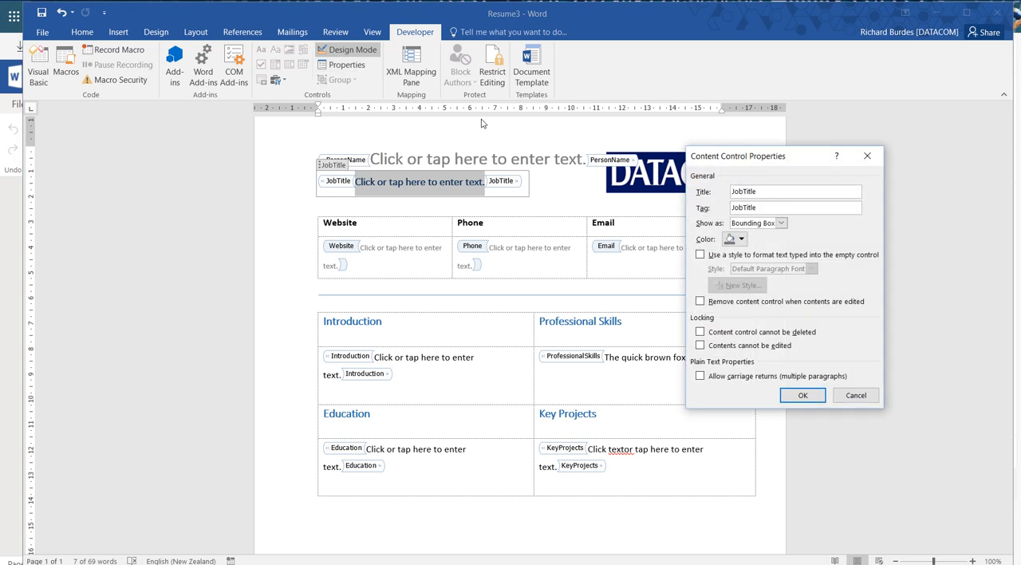
{"action": "left_click_drag", "start_coordinate": [757, 192], "coordinate": [731, 194]}
{"action": "left_click", "coordinate": [851, 394]}
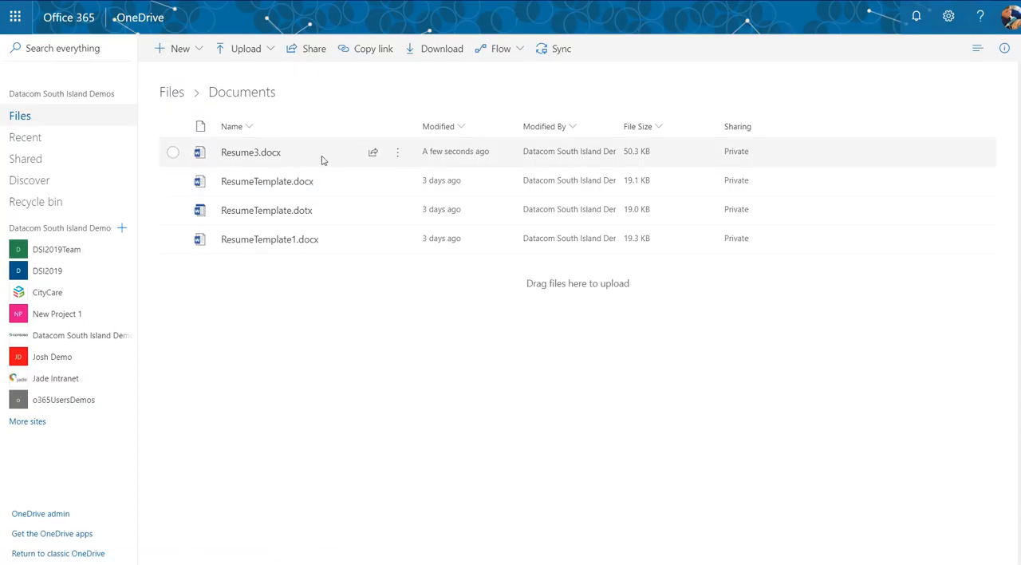
Step: Switch to OneDrive and select Resume3.docx in the Documents folder
{"action": "left_click", "coordinate": [321, 158]}
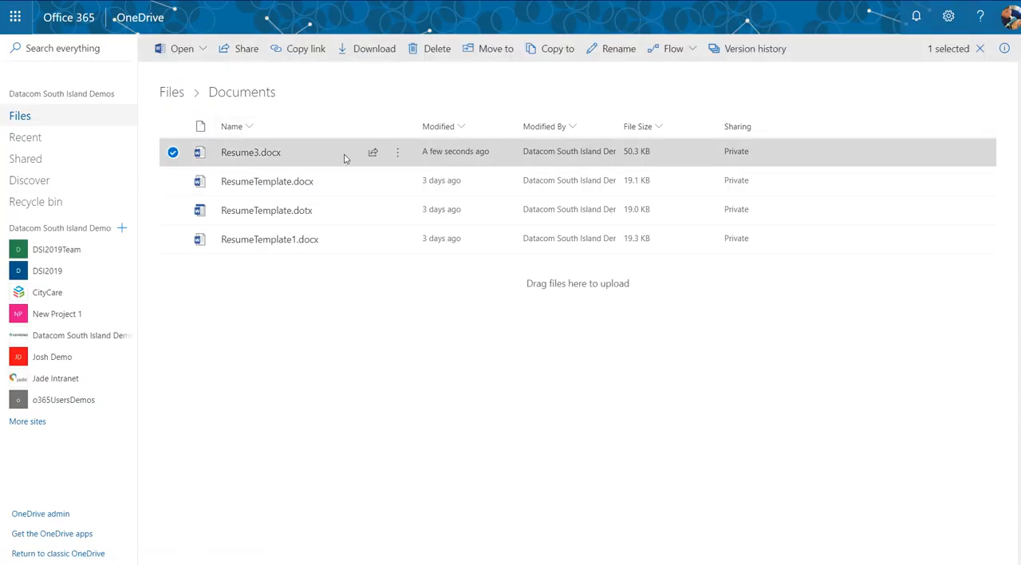
{"action": "mouse_move", "coordinate": [261, 158]}
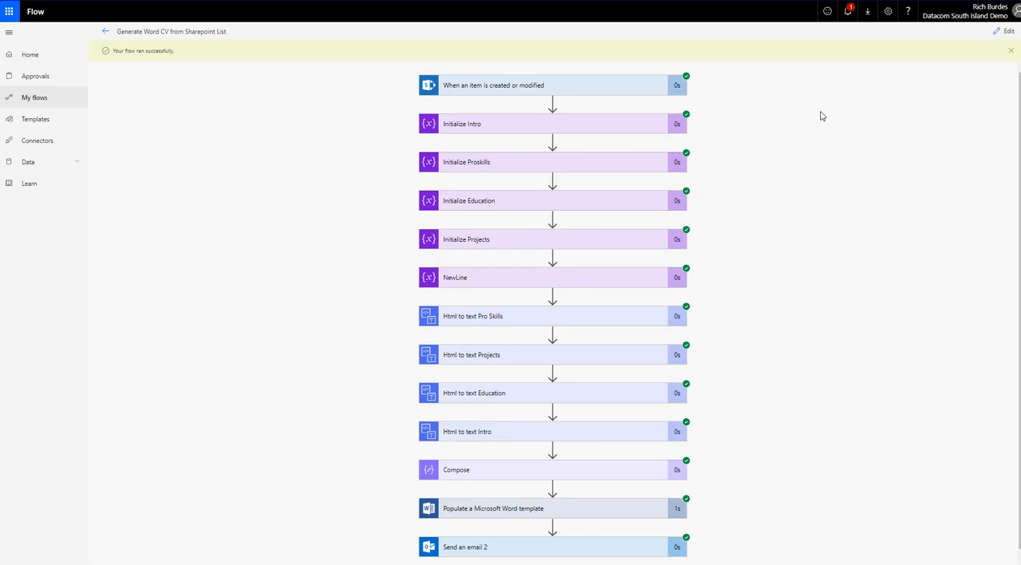
Step: In Flow, open the Generate Word CV from Sharepoint List flow for editing and expand Populate a Microsoft Word template to view its fields
{"action": "left_click", "coordinate": [1005, 31]}
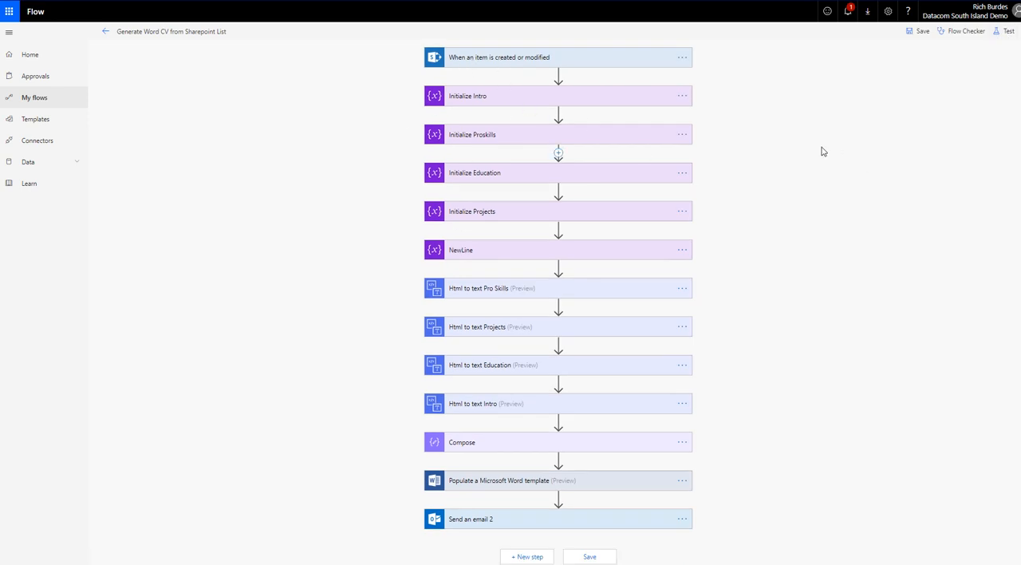
{"action": "left_click", "coordinate": [503, 480]}
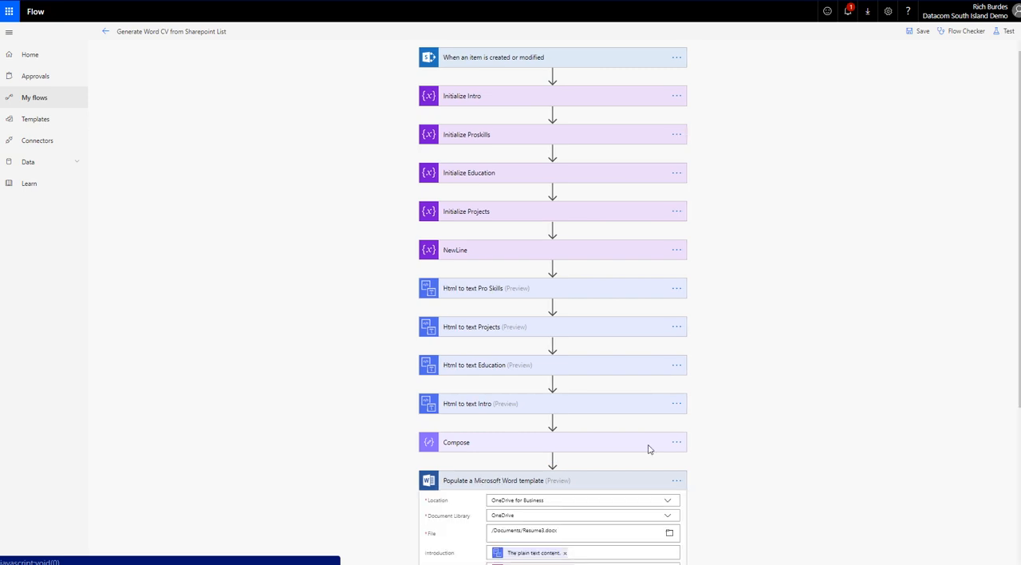
{"action": "scroll", "coordinate": [813, 321], "scroll_direction": "down", "scroll_amount": 3}
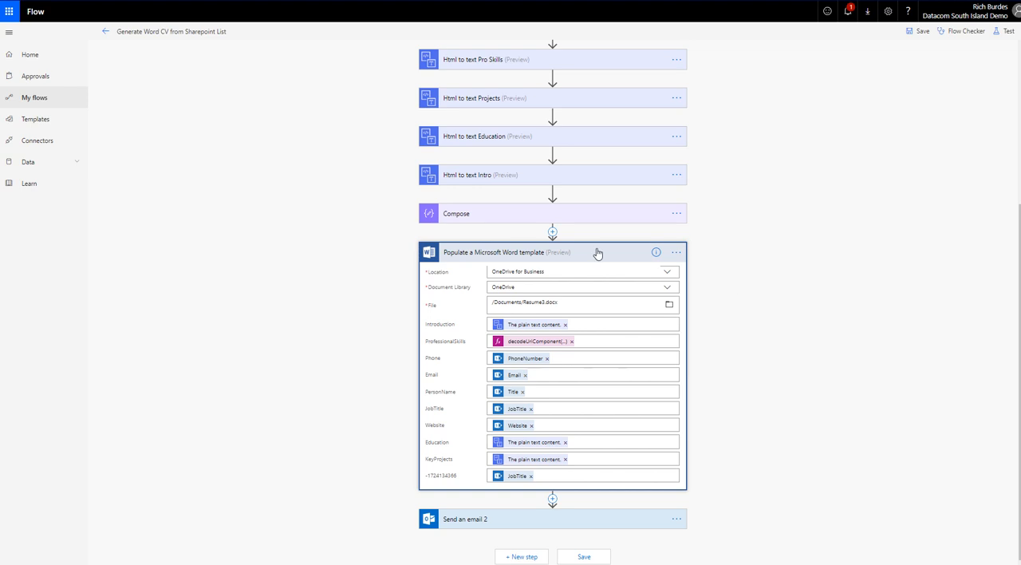
Step: Start a new action after Compose, search for "word", view the Word Online (Business) actions, and close the chooser without adding one
{"action": "left_click", "coordinate": [552, 232]}
{"action": "left_click", "coordinate": [552, 241]}
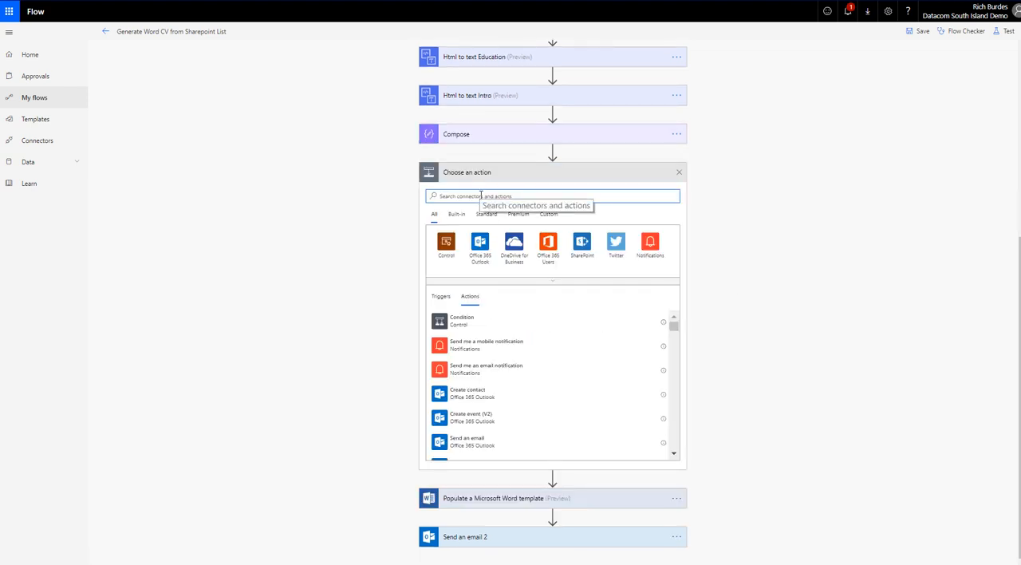
{"action": "type", "text": "word"}
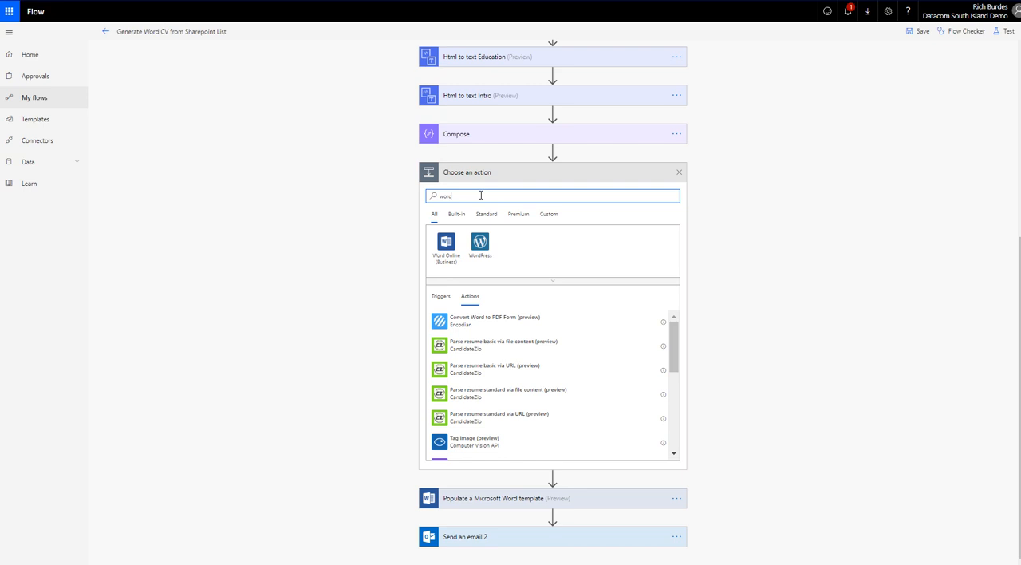
{"action": "left_click", "coordinate": [446, 244]}
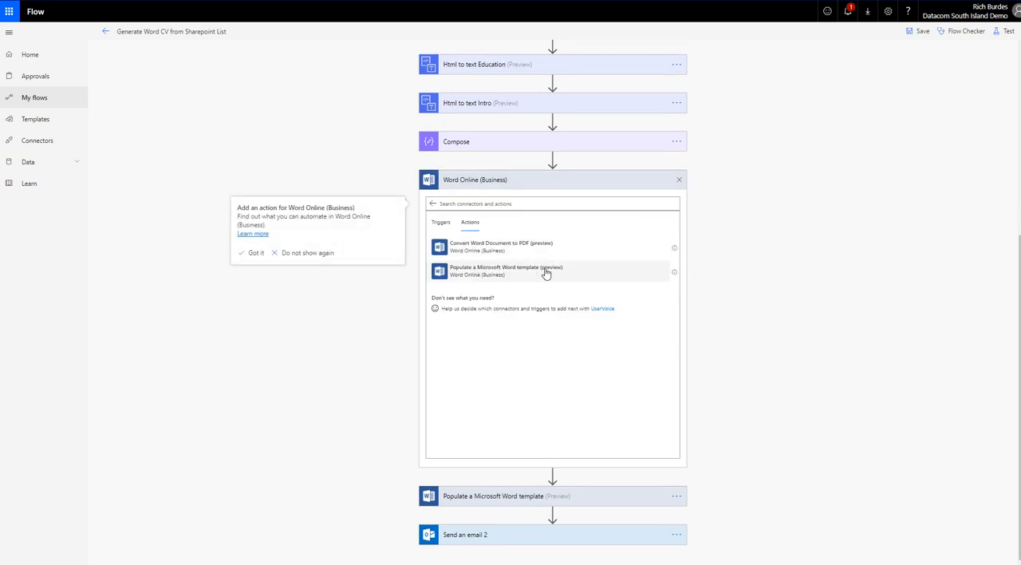
{"action": "left_click", "coordinate": [679, 179]}
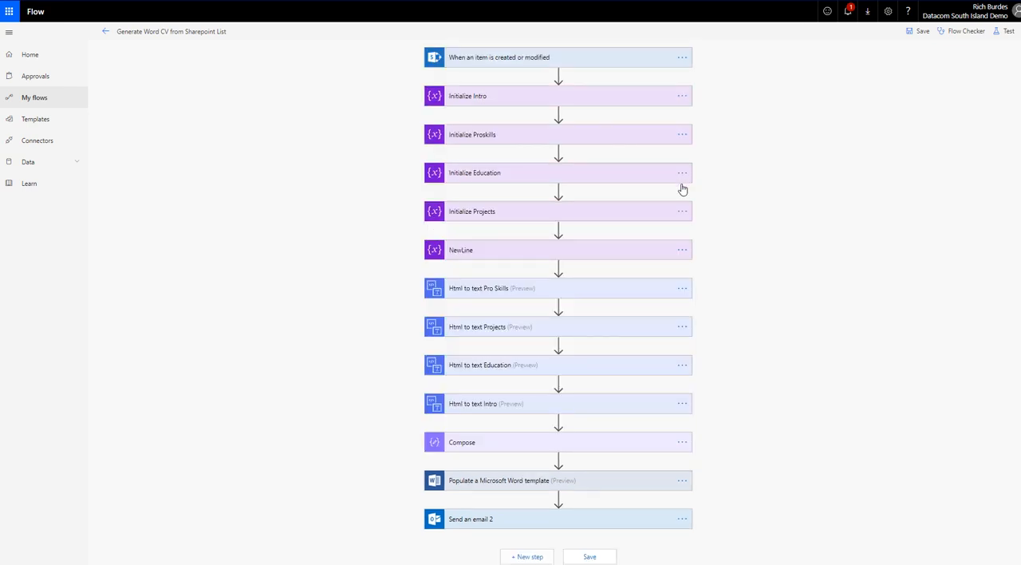
Step: Browse the Documents folder from the File field of Populate a Microsoft Word template, and close the file picker without changing the selection
{"action": "left_click", "coordinate": [517, 480]}
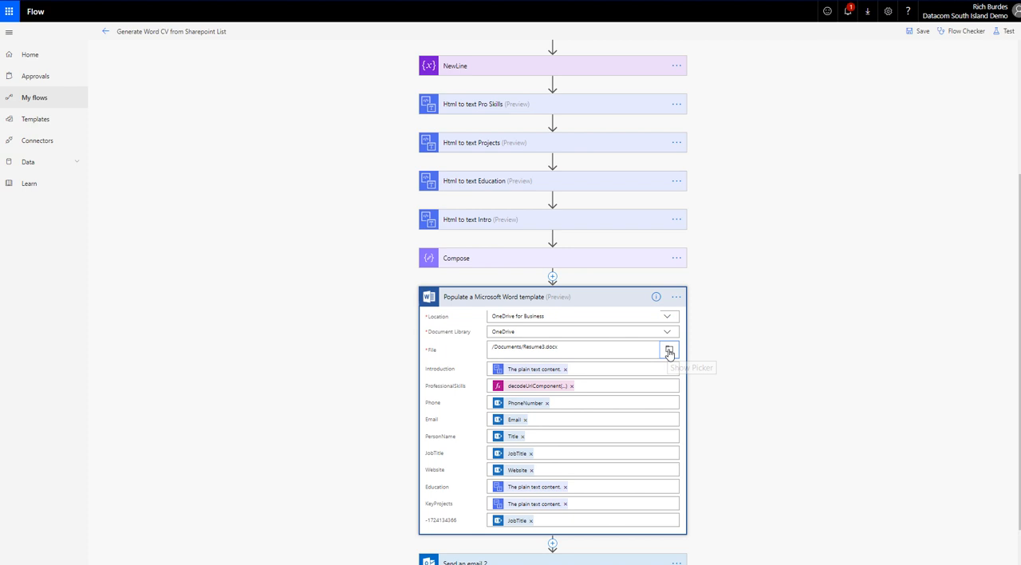
{"action": "left_click", "coordinate": [668, 352]}
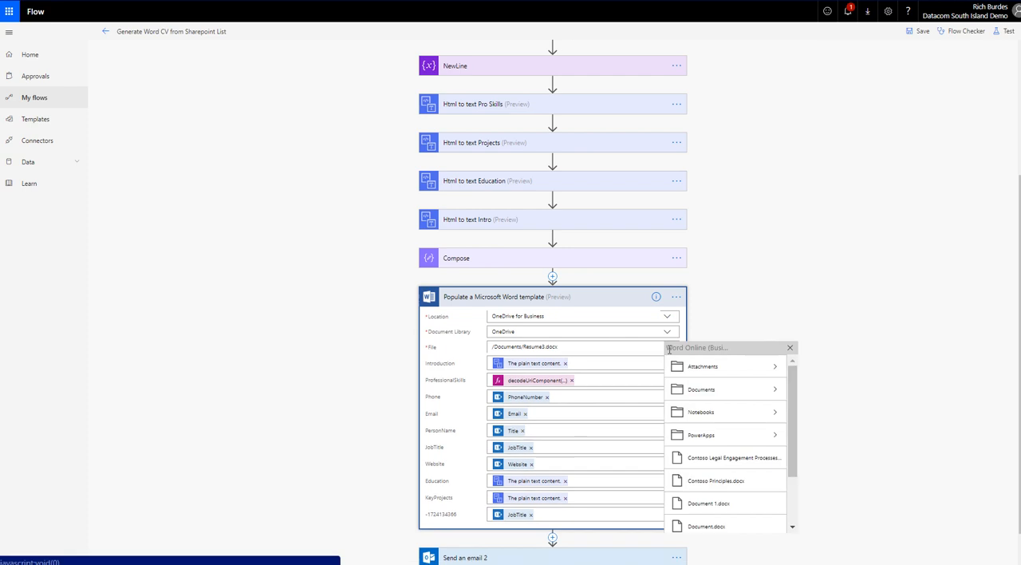
{"action": "left_click", "coordinate": [773, 389]}
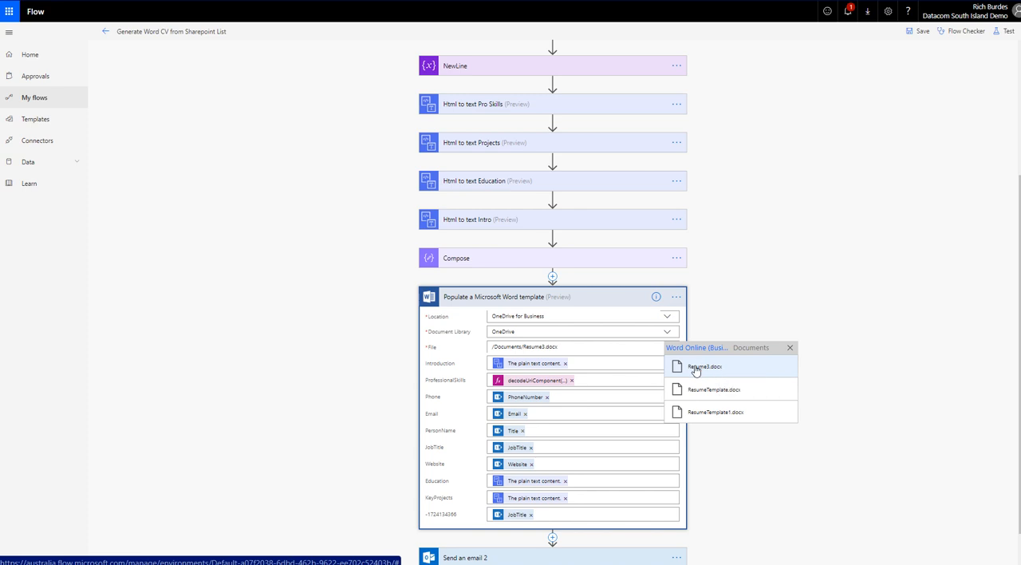
{"action": "left_click", "coordinate": [866, 360]}
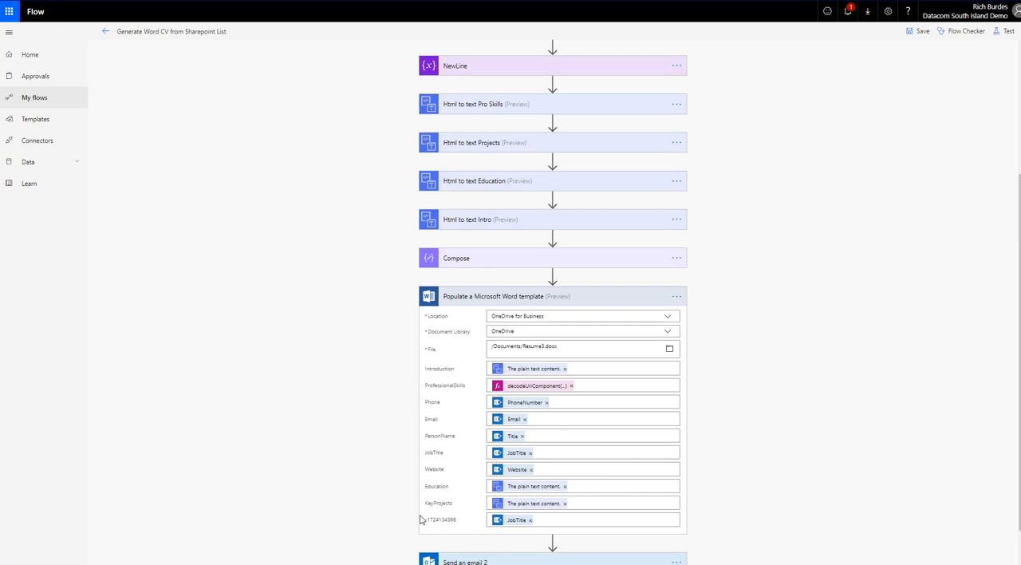
Step: Highlight the numerically named template field, select the PhoneNumber value in Phone, and look through the dynamic content offered from the trigger
{"action": "left_click_drag", "start_coordinate": [455, 521], "coordinate": [418, 518]}
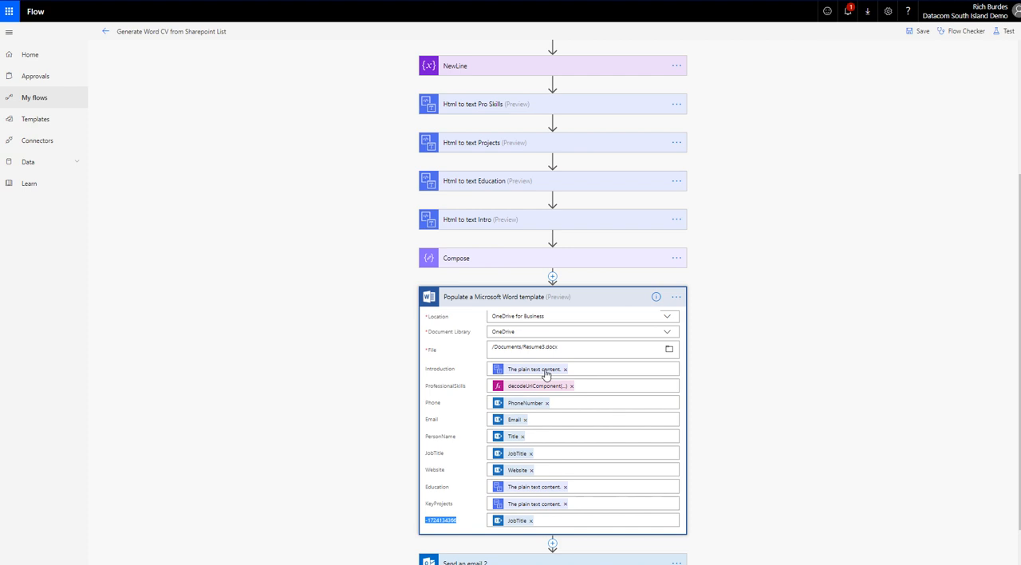
{"action": "left_click", "coordinate": [509, 407]}
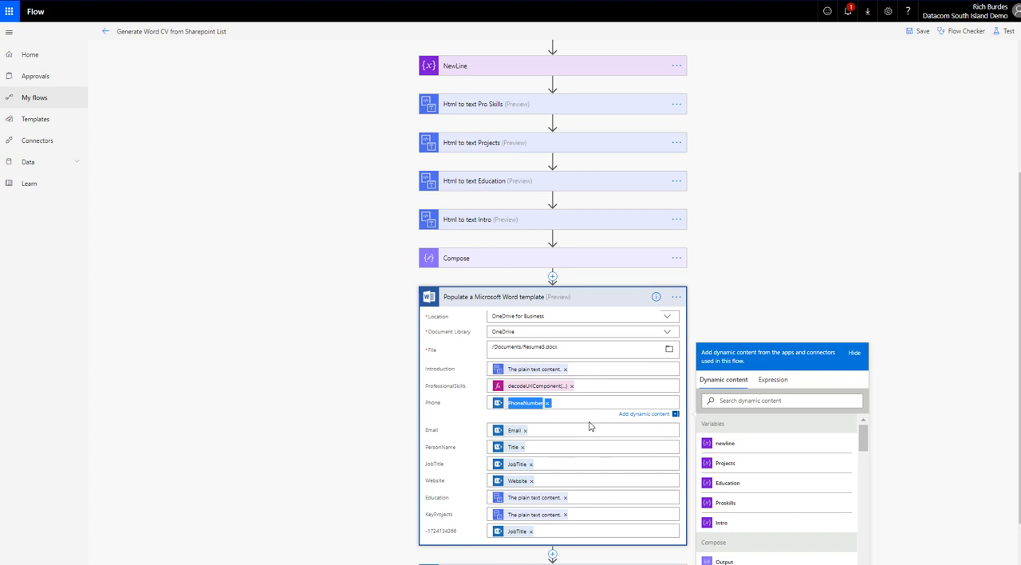
{"action": "scroll", "coordinate": [777, 467], "scroll_direction": "down", "scroll_amount": 5}
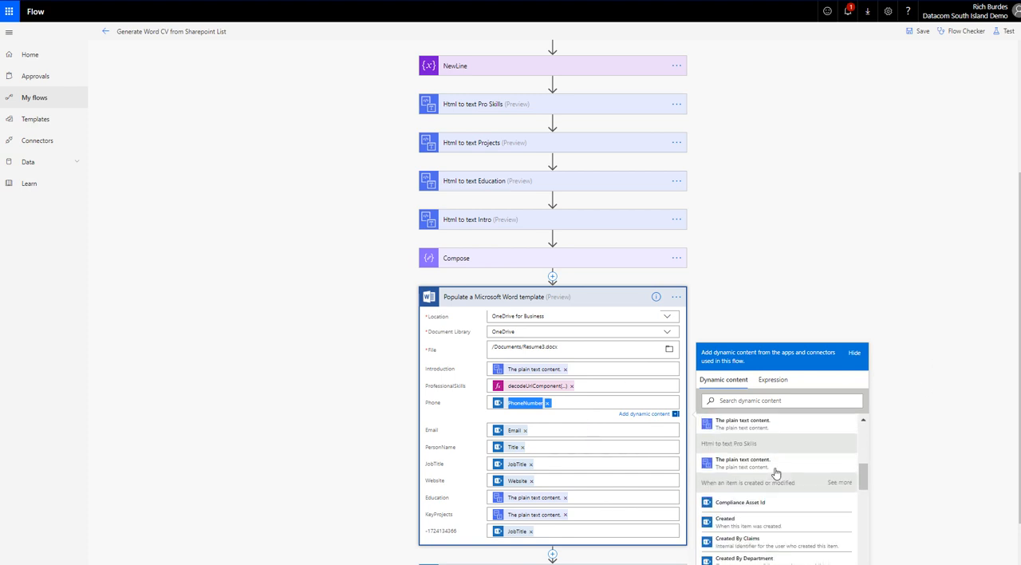
{"action": "left_click", "coordinate": [583, 404]}
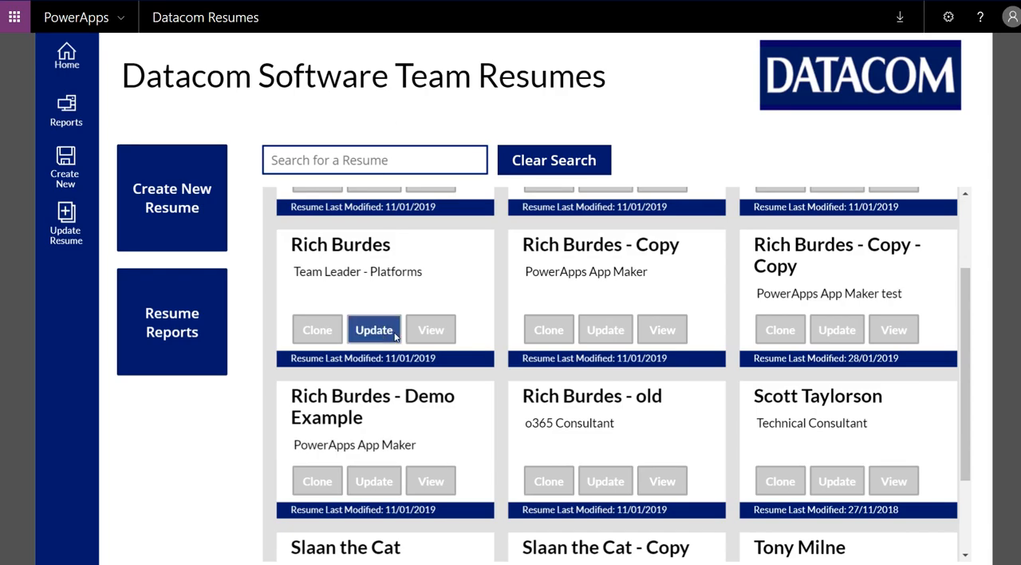
Step: Switch to the Datacom Resumes app, open the Team Leader - Platforms resume for updating, and highlight its bulleted Education list
{"action": "left_click", "coordinate": [374, 329]}
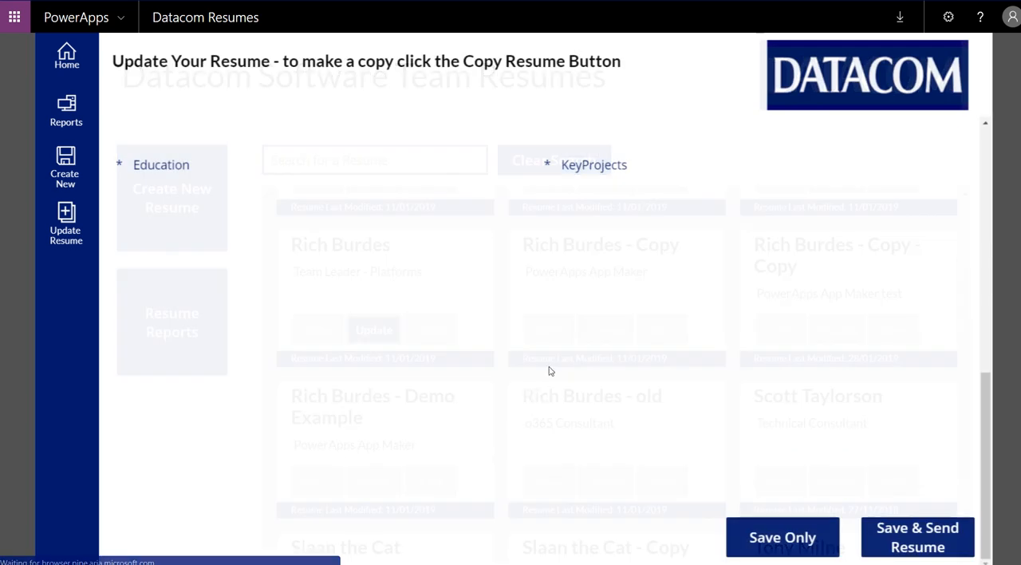
{"action": "left_click_drag", "start_coordinate": [270, 383], "coordinate": [161, 229]}
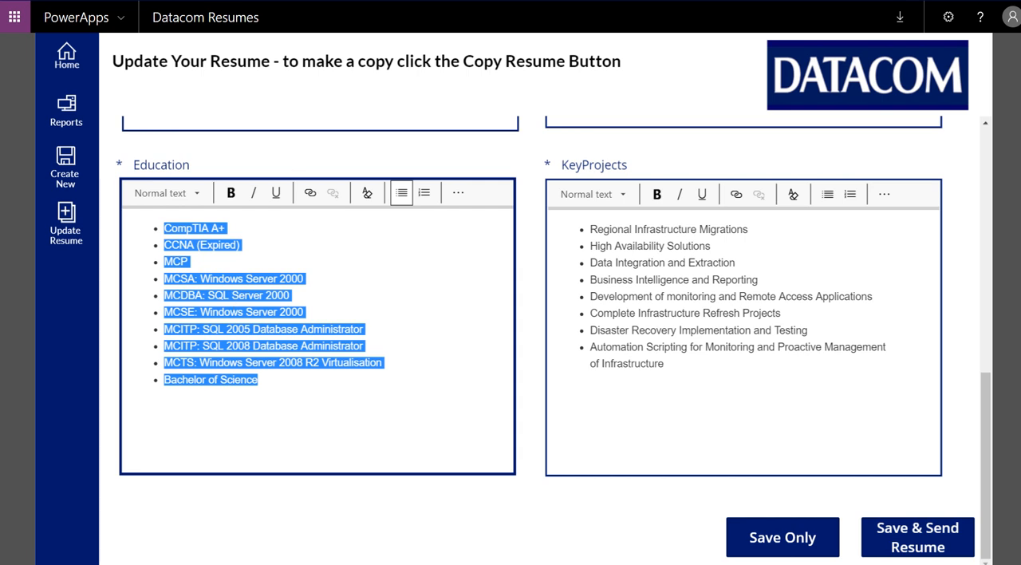
Step: Switch back to the flow and examine how Introduction and ProfessionalSkills are mapped in Populate a Microsoft Word template
{"action": "key", "text": "alt+Tab"}
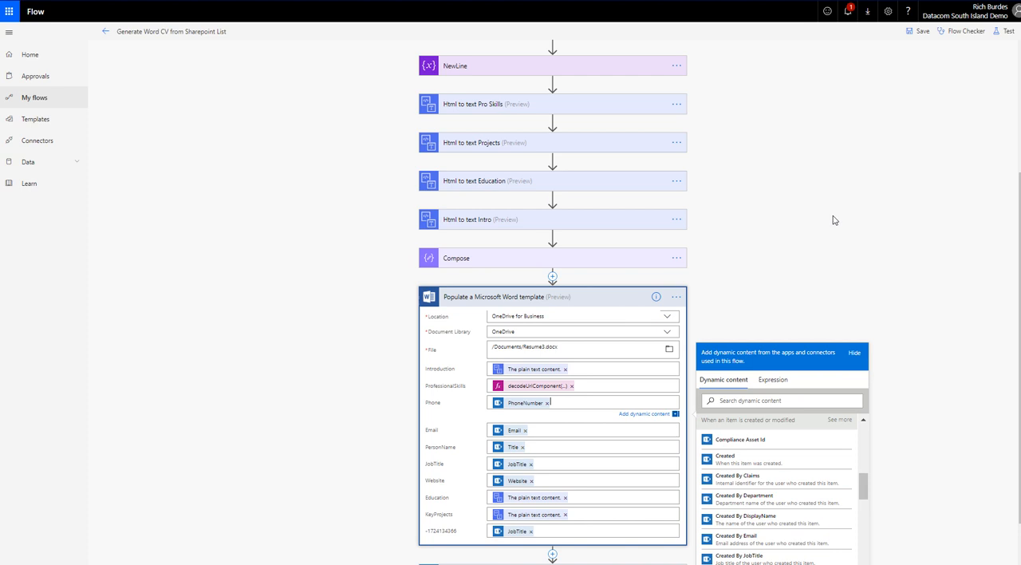
{"action": "scroll", "coordinate": [834, 220], "scroll_direction": "up", "scroll_amount": 2}
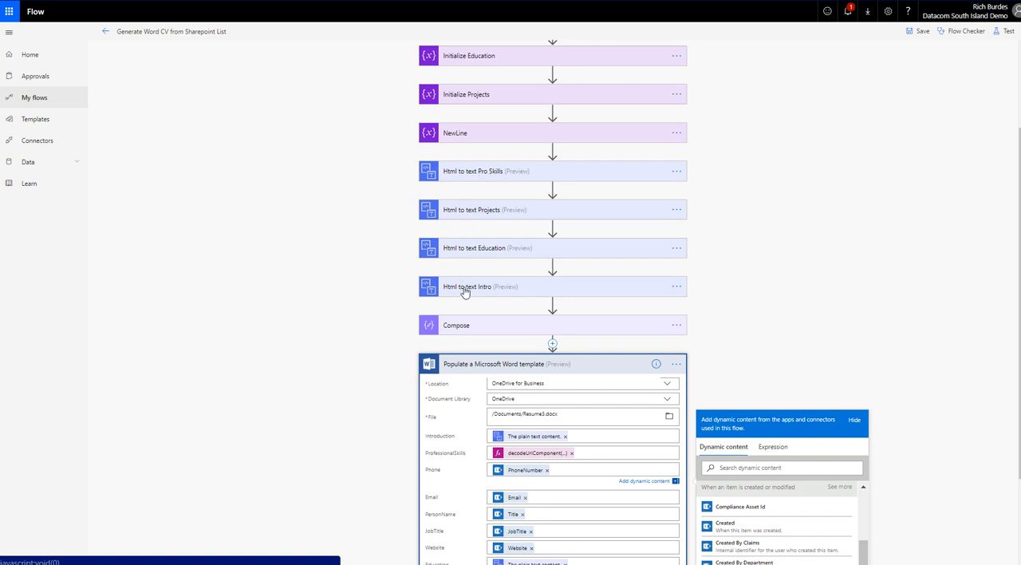
{"action": "scroll", "coordinate": [815, 271], "scroll_direction": "down", "scroll_amount": 3}
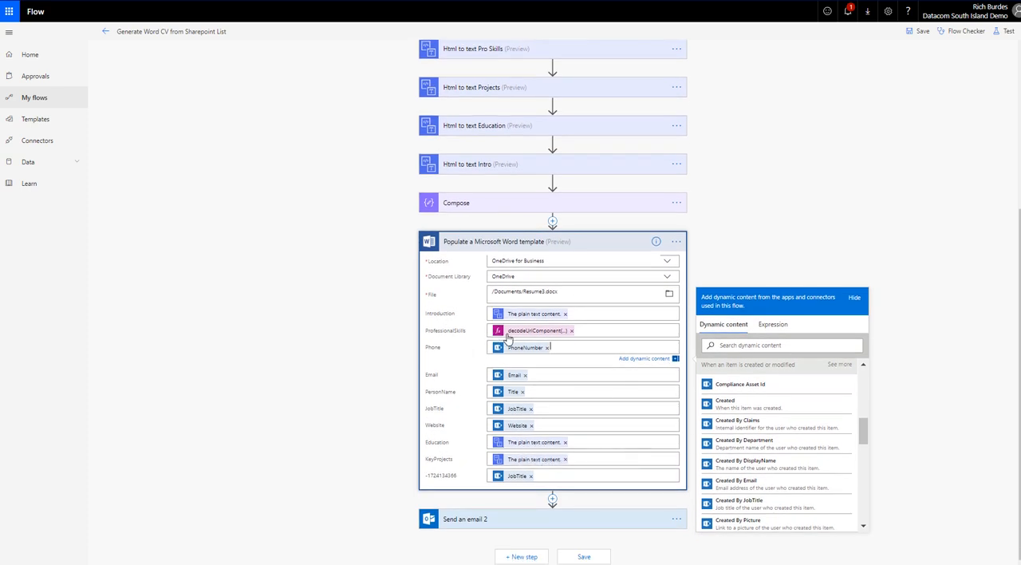
{"action": "left_click_drag", "start_coordinate": [469, 331], "coordinate": [430, 332]}
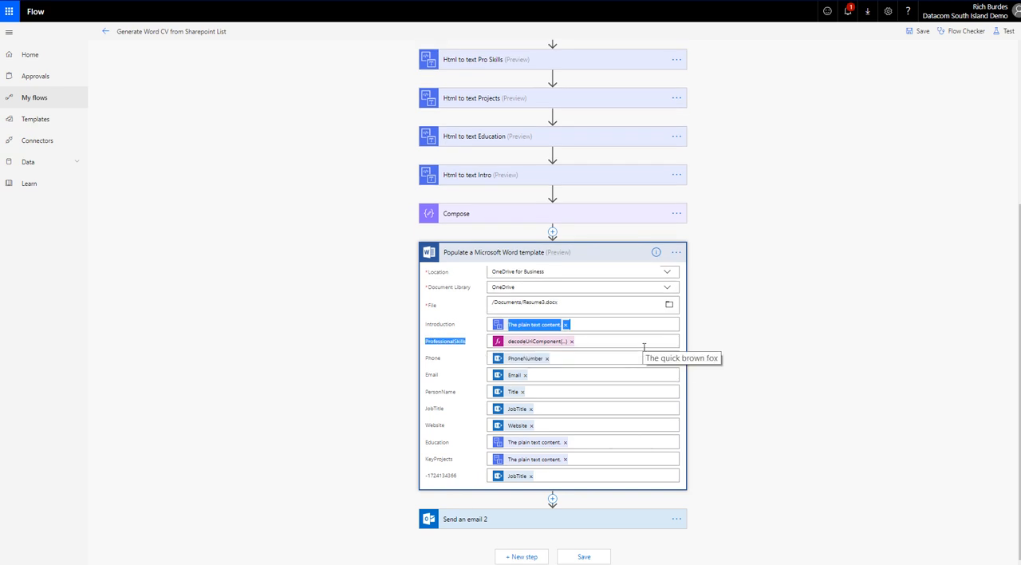
{"action": "scroll", "coordinate": [604, 346], "scroll_direction": "up", "scroll_amount": 1}
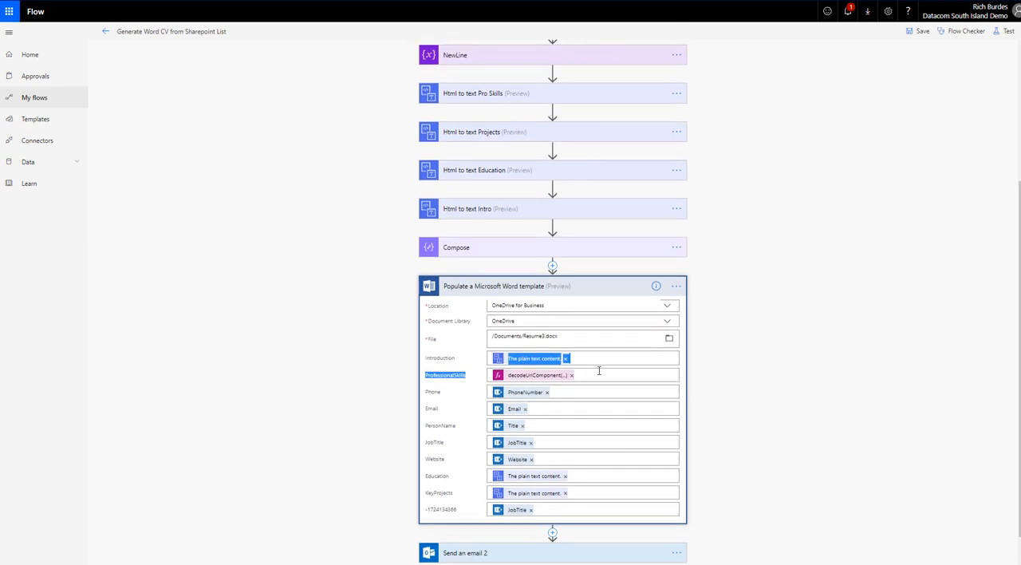
{"action": "left_click", "coordinate": [598, 370]}
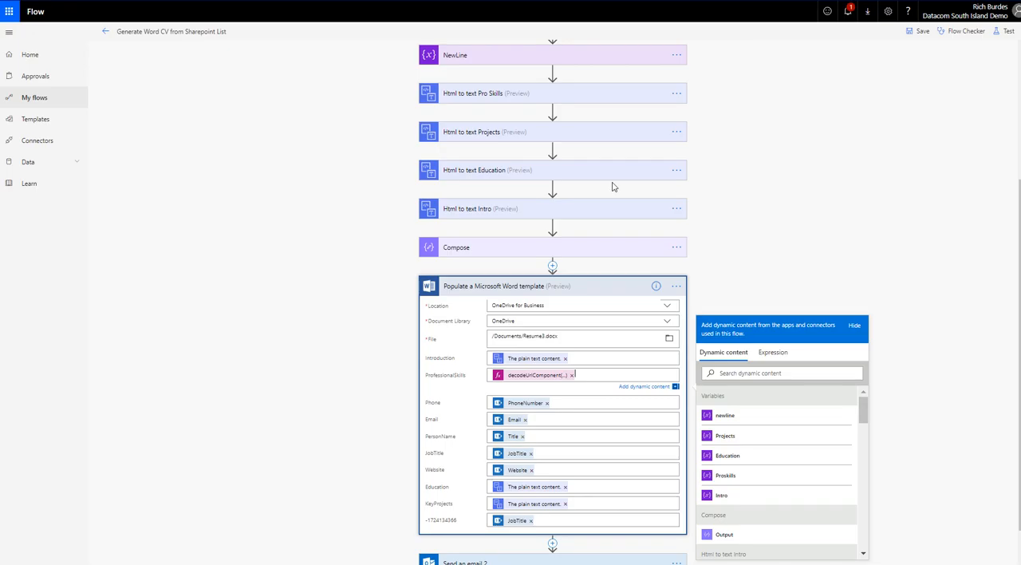
Step: Expand the Html to text Pro Skills and Initialize Proskills actions to trace where the professional skills text comes from
{"action": "scroll", "coordinate": [558, 191], "scroll_direction": "up", "scroll_amount": 1}
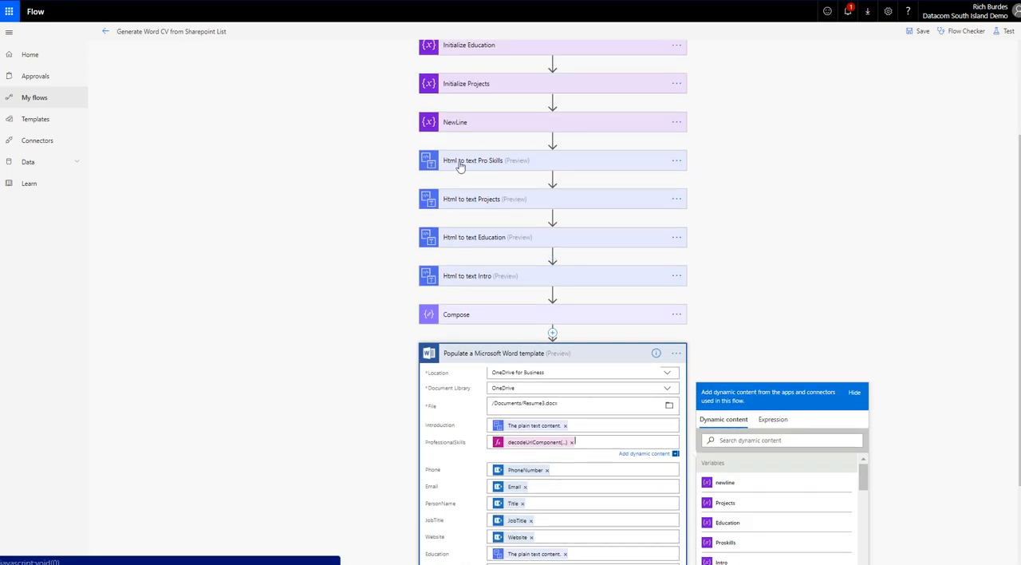
{"action": "left_click", "coordinate": [460, 167]}
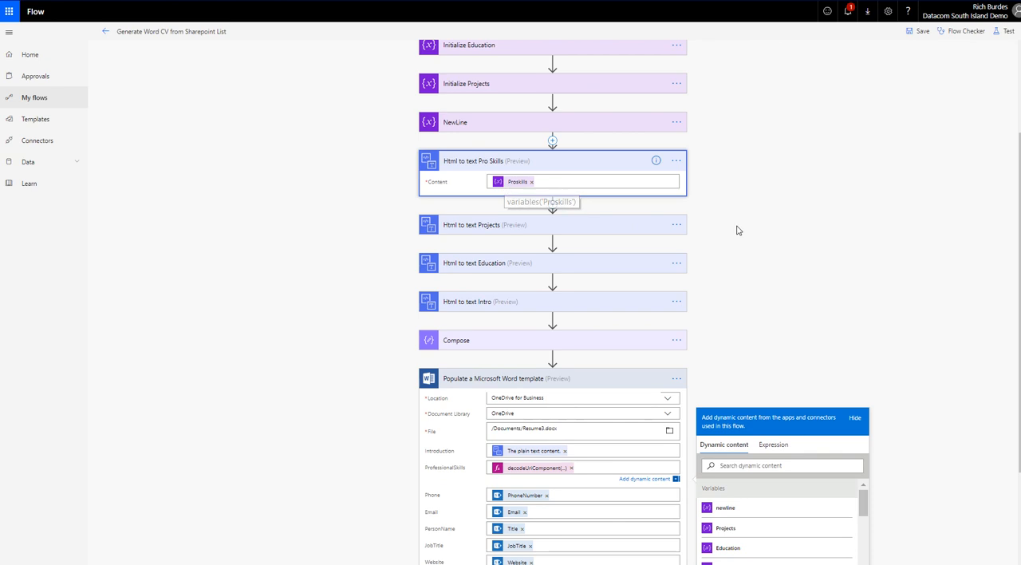
{"action": "scroll", "coordinate": [737, 228], "scroll_direction": "up", "scroll_amount": 3}
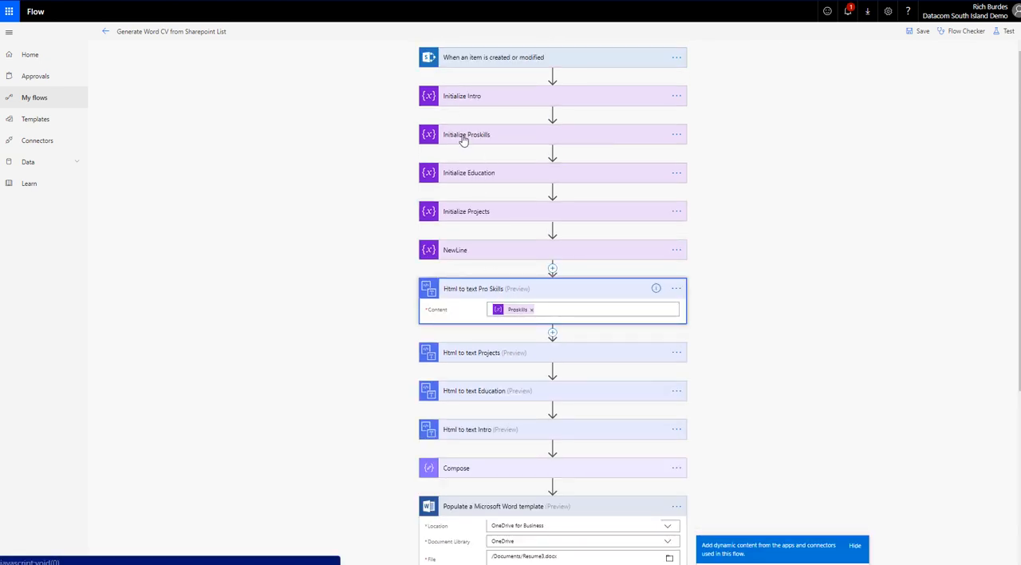
{"action": "left_click", "coordinate": [464, 137]}
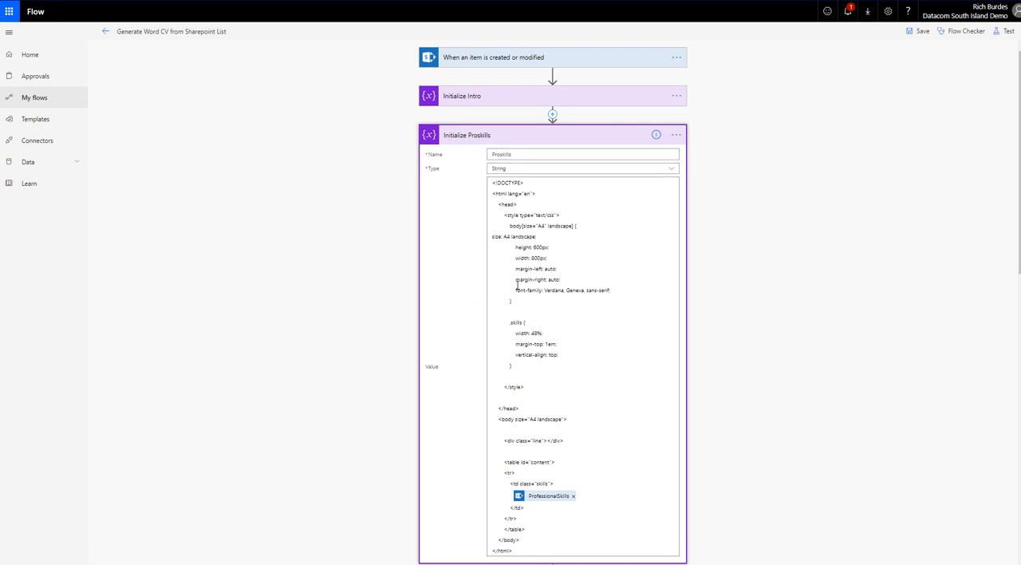
Step: Examine the HTML around ProfessionalSkills in the Initialize Proskills value, and expand Initialize Projects to compare its value
{"action": "scroll", "coordinate": [702, 280], "scroll_direction": "down", "scroll_amount": 1}
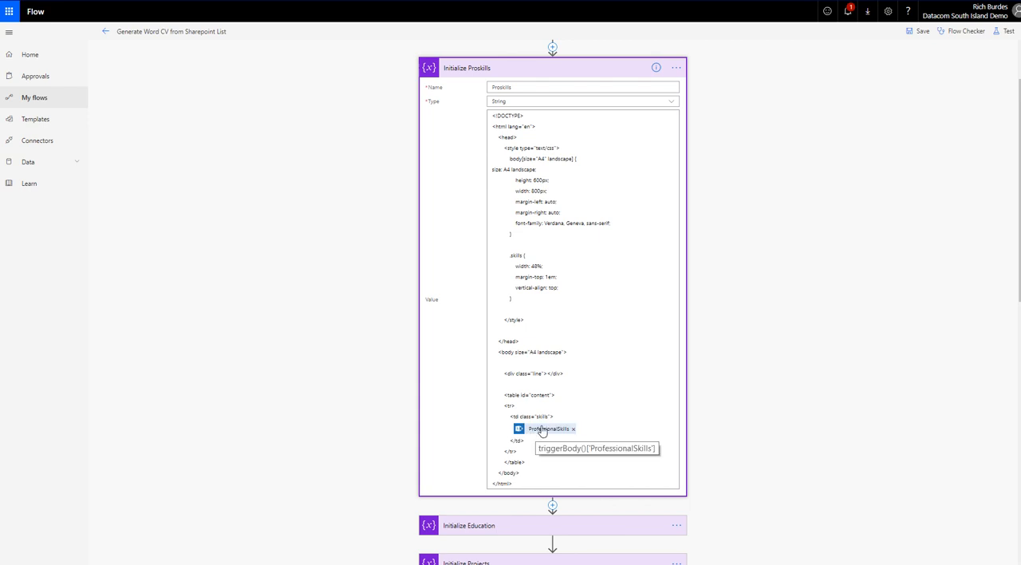
{"action": "scroll", "coordinate": [622, 369], "scroll_direction": "down", "scroll_amount": 2}
{"action": "scroll", "coordinate": [556, 205], "scroll_direction": "down", "scroll_amount": 2}
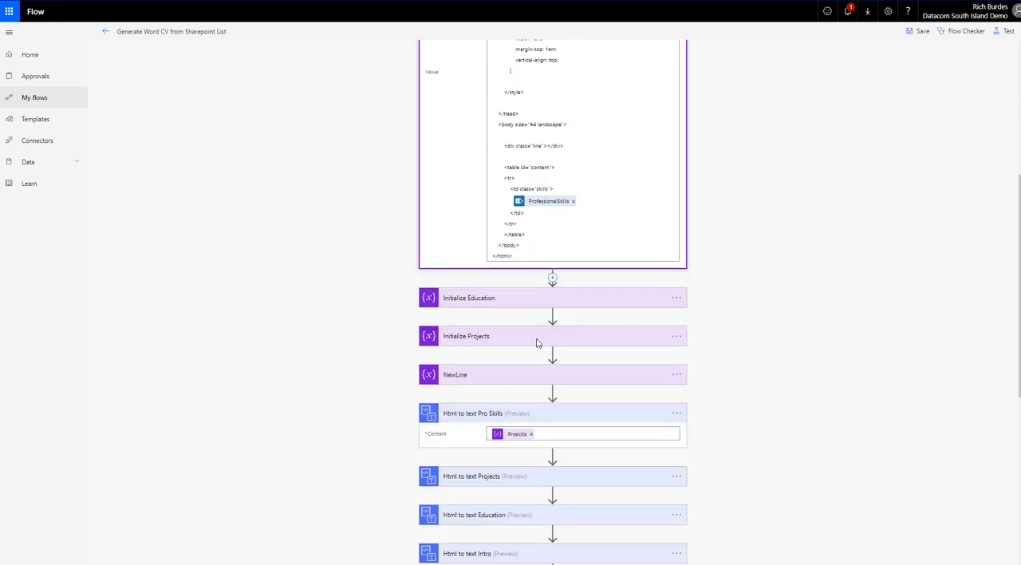
{"action": "left_click", "coordinate": [471, 332]}
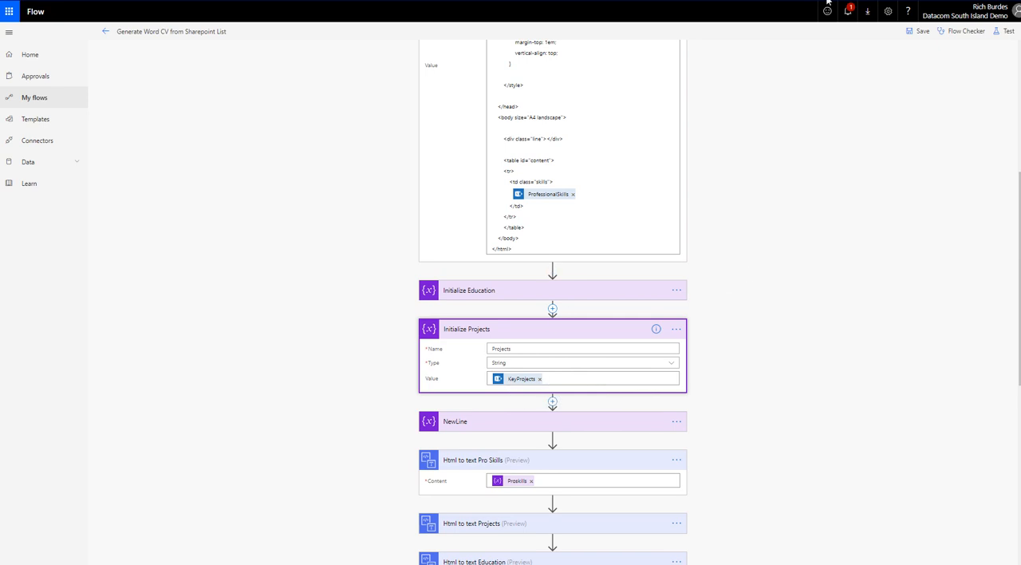
Step: Leave the flow editor and open the most recent test run from the flow's run history
{"action": "left_click", "coordinate": [1004, 31]}
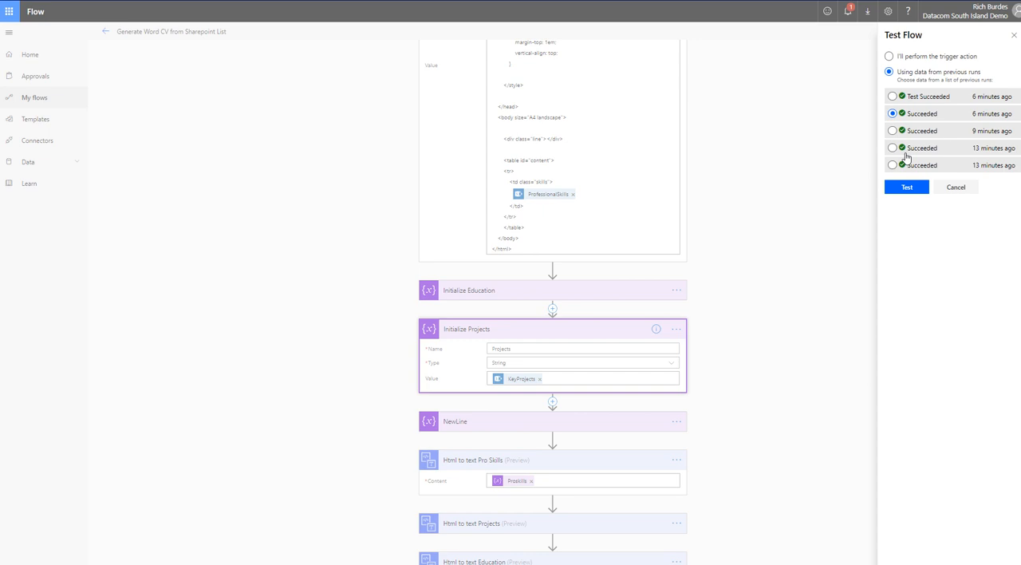
{"action": "left_click", "coordinate": [955, 187]}
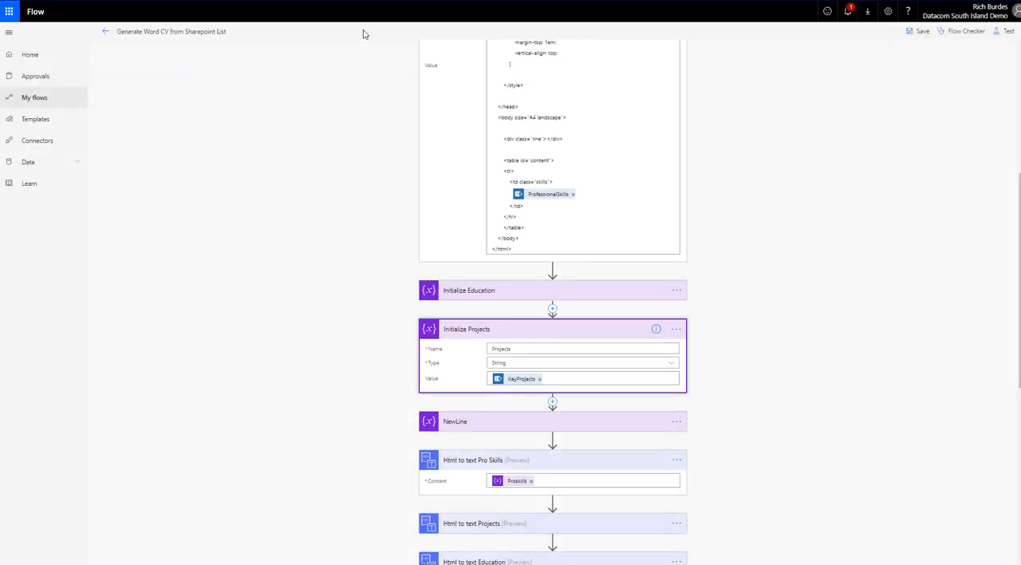
{"action": "left_click", "coordinate": [108, 33]}
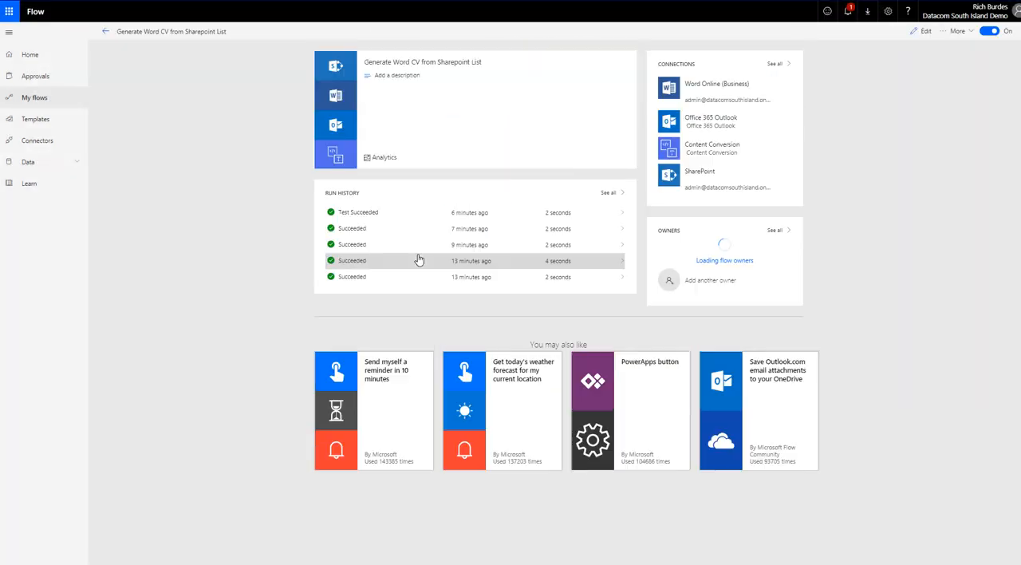
{"action": "left_click", "coordinate": [374, 217]}
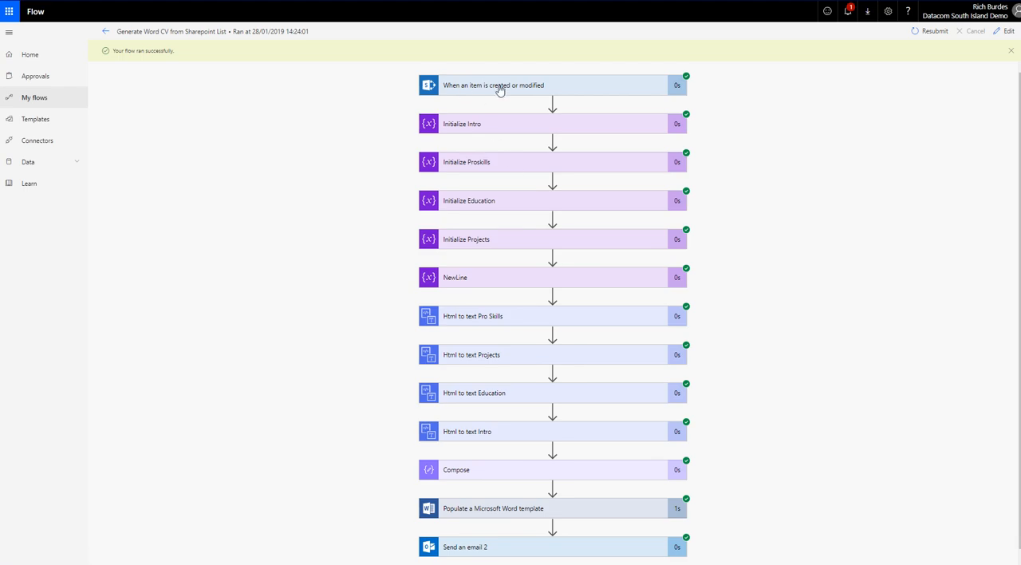
Step: Expand Initialize Education in the run and highlight its HTML value to examine the list markup
{"action": "left_click", "coordinate": [465, 207]}
{"action": "scroll", "coordinate": [526, 333], "scroll_direction": "down", "scroll_amount": 1}
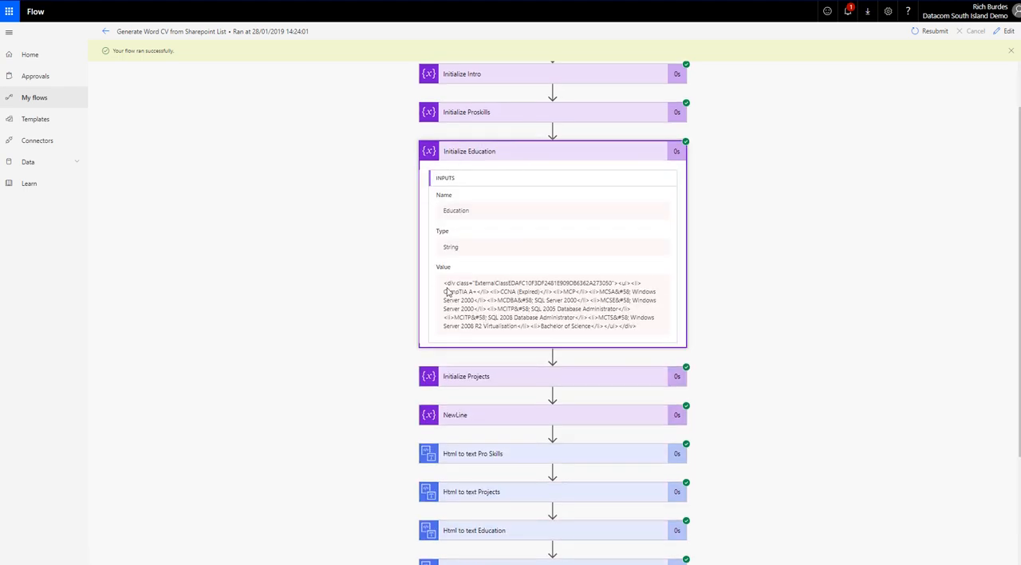
{"action": "left_click_drag", "start_coordinate": [445, 285], "coordinate": [641, 330]}
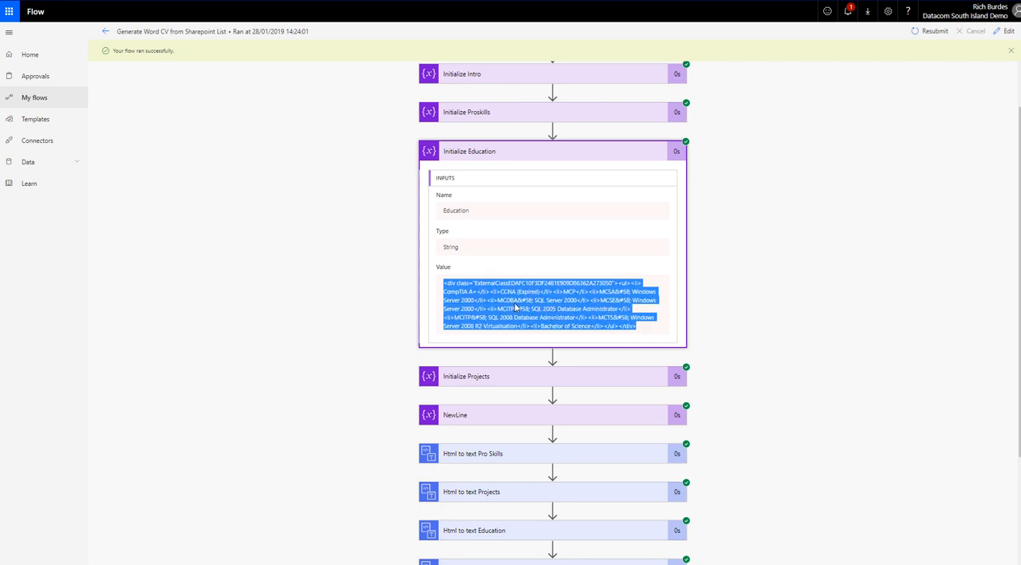
{"action": "left_click", "coordinate": [762, 309]}
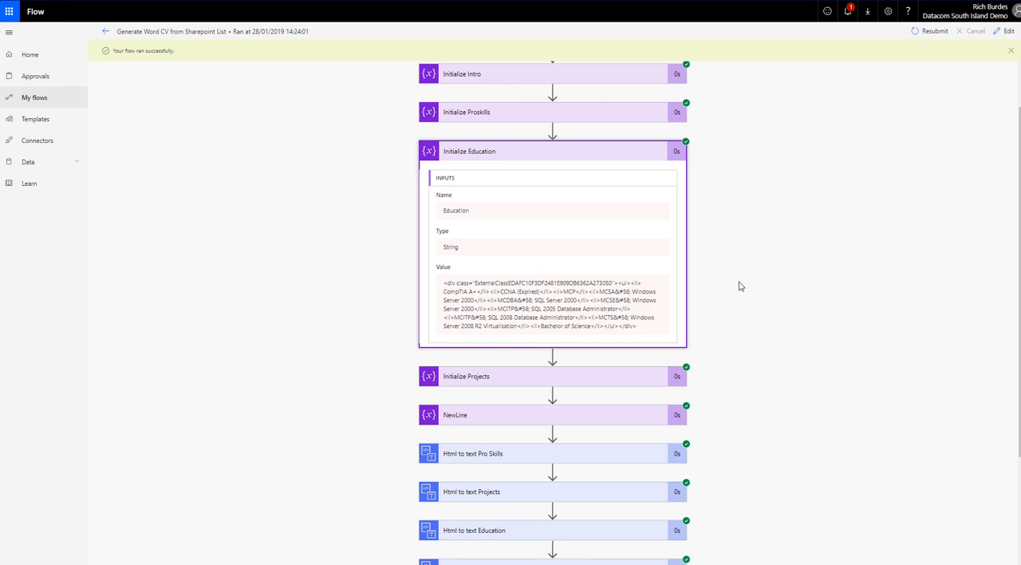
Step: Expand Html to text Education and compare its HTML input with the plain text output
{"action": "scroll", "coordinate": [638, 272], "scroll_direction": "down", "scroll_amount": 1}
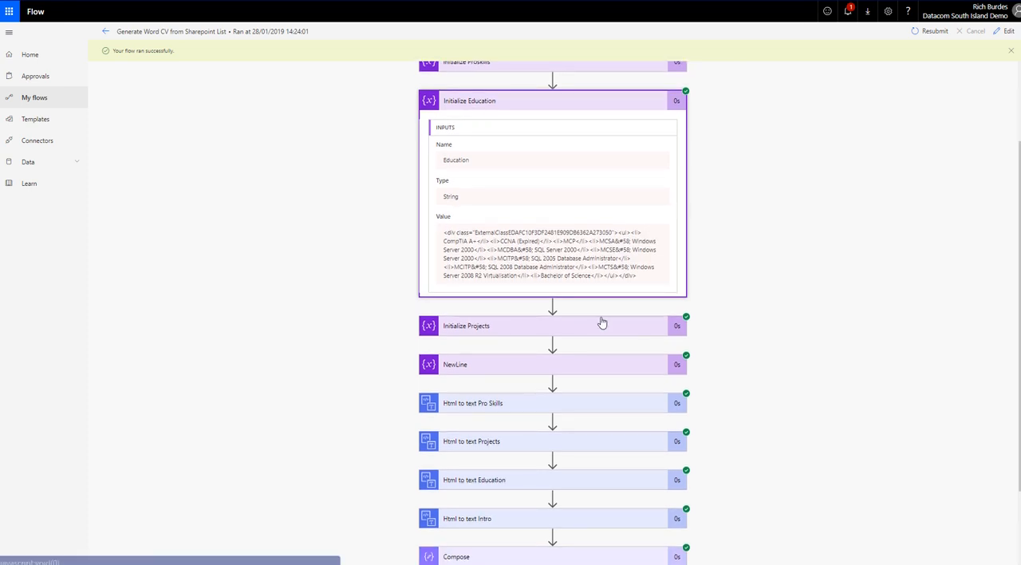
{"action": "scroll", "coordinate": [759, 357], "scroll_direction": "down", "scroll_amount": 2}
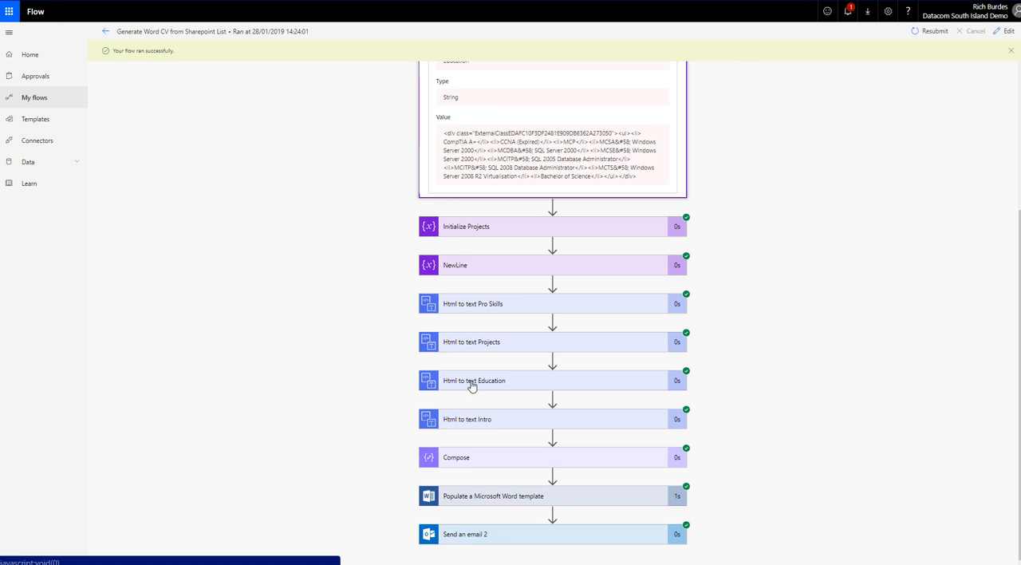
{"action": "left_click", "coordinate": [472, 386]}
{"action": "scroll", "coordinate": [782, 319], "scroll_direction": "down", "scroll_amount": 4}
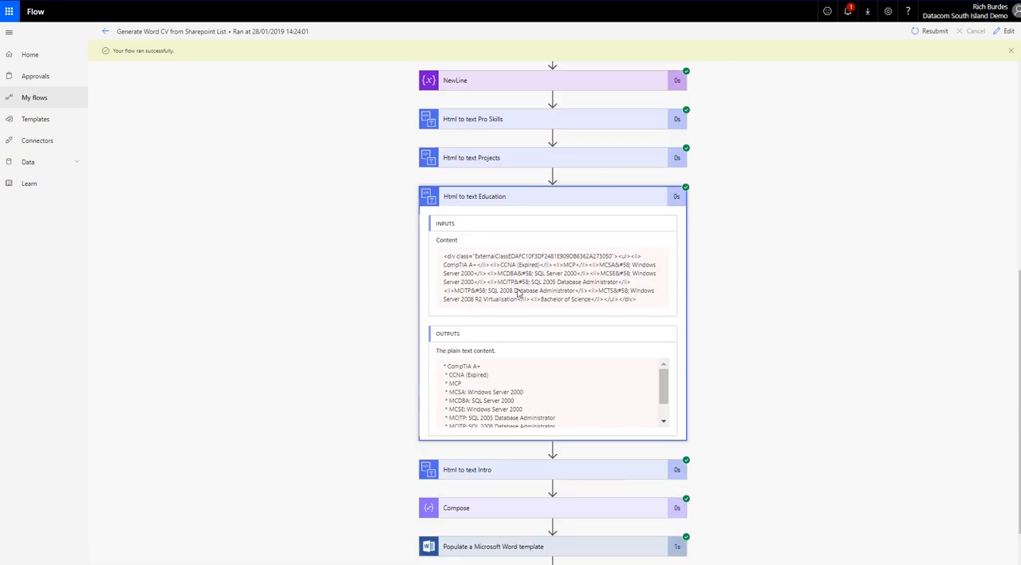
{"action": "left_click_drag", "start_coordinate": [445, 256], "coordinate": [667, 320]}
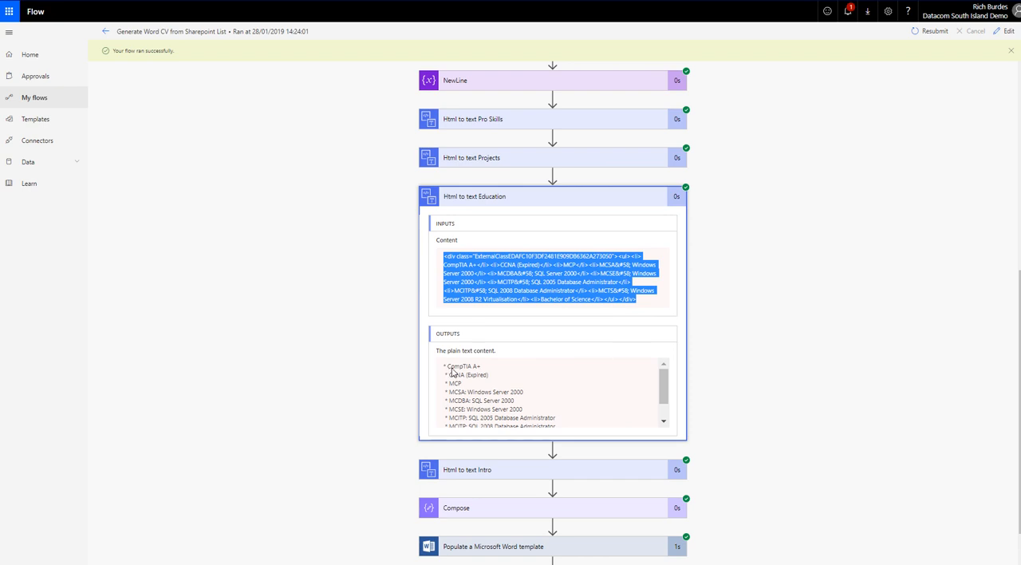
{"action": "scroll", "coordinate": [505, 424], "scroll_direction": "down", "scroll_amount": 3}
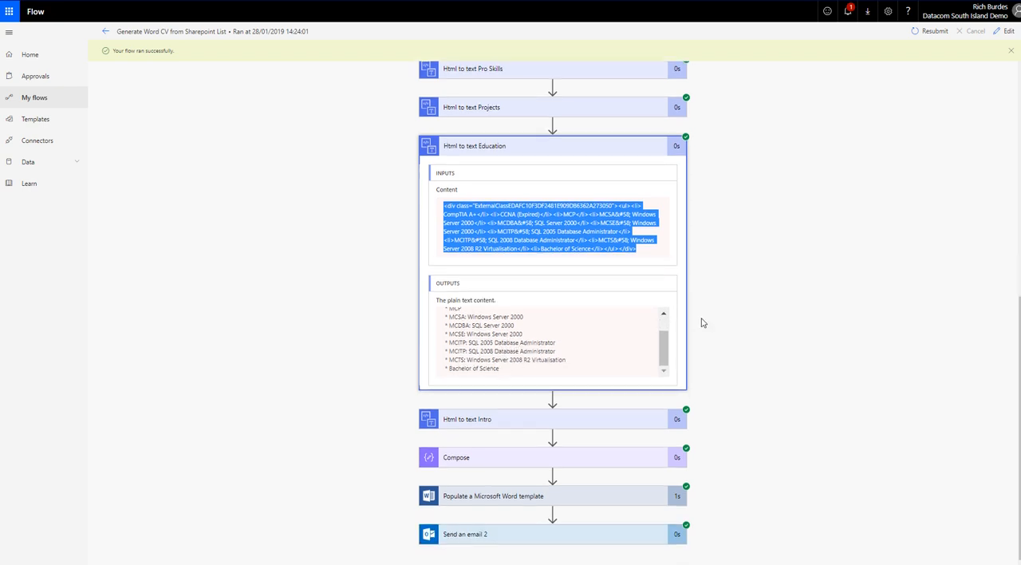
Step: Expand Populate a Microsoft Word template in the run and examine its inputs, highlighting the Education list
{"action": "left_click", "coordinate": [470, 498]}
{"action": "scroll", "coordinate": [827, 279], "scroll_direction": "down", "scroll_amount": 6}
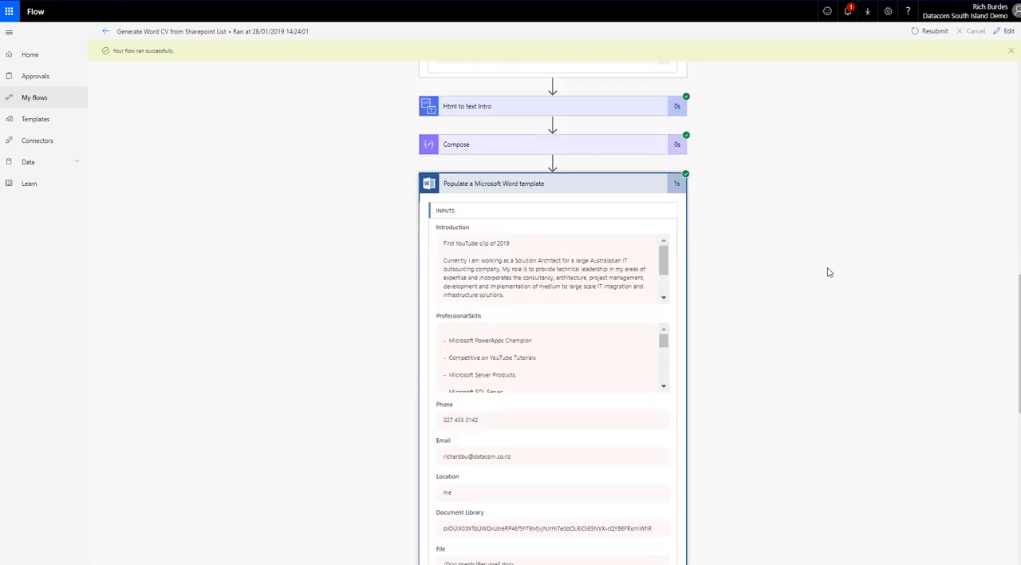
{"action": "scroll", "coordinate": [827, 260], "scroll_direction": "down", "scroll_amount": 5}
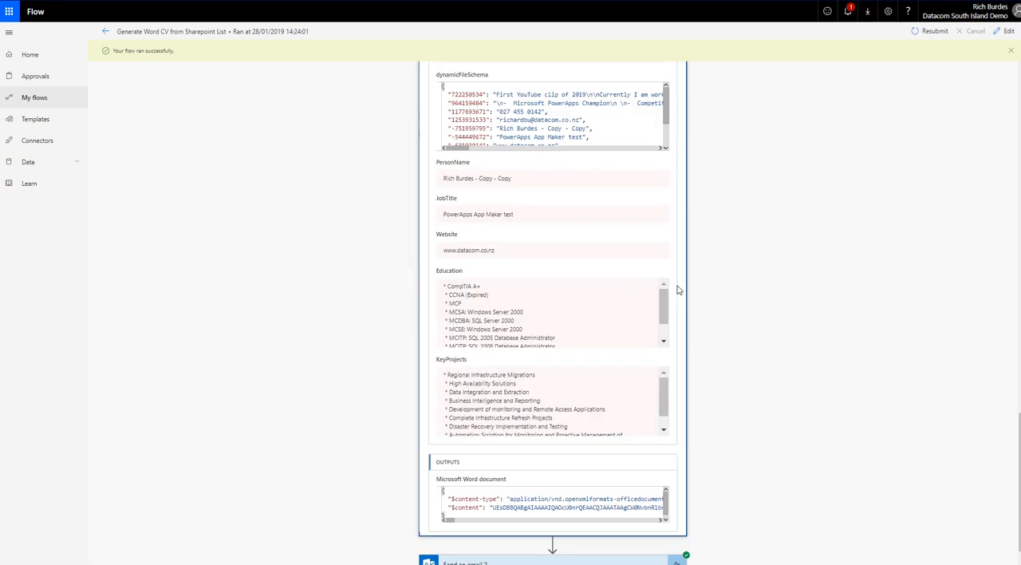
{"action": "left_click_drag", "start_coordinate": [447, 285], "coordinate": [527, 338]}
{"action": "scroll", "coordinate": [686, 351], "scroll_direction": "up", "scroll_amount": 5}
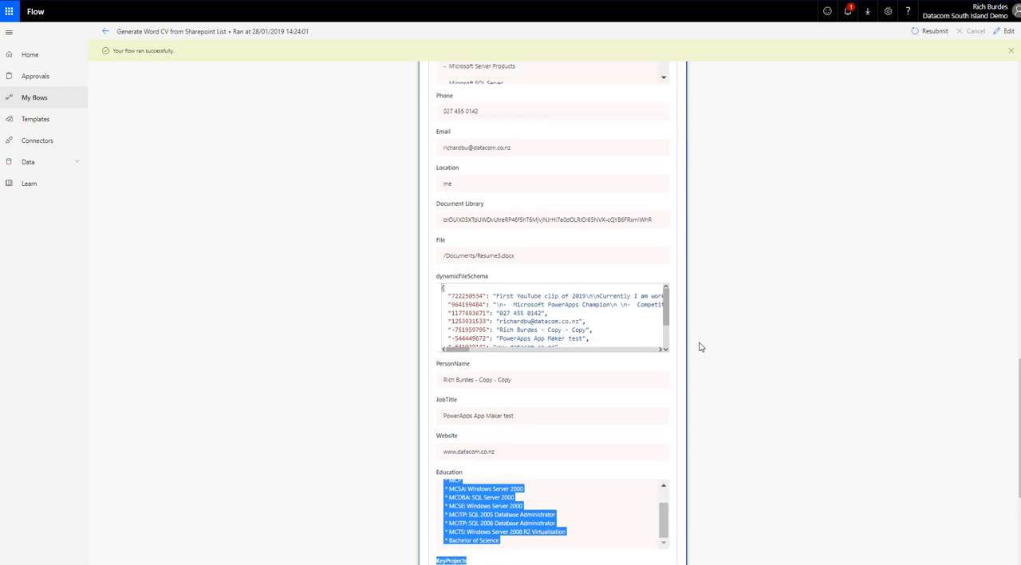
Step: Expand Initialize Proskills in the run and examine the HTML held in its value
{"action": "scroll", "coordinate": [711, 316], "scroll_direction": "up", "scroll_amount": 20}
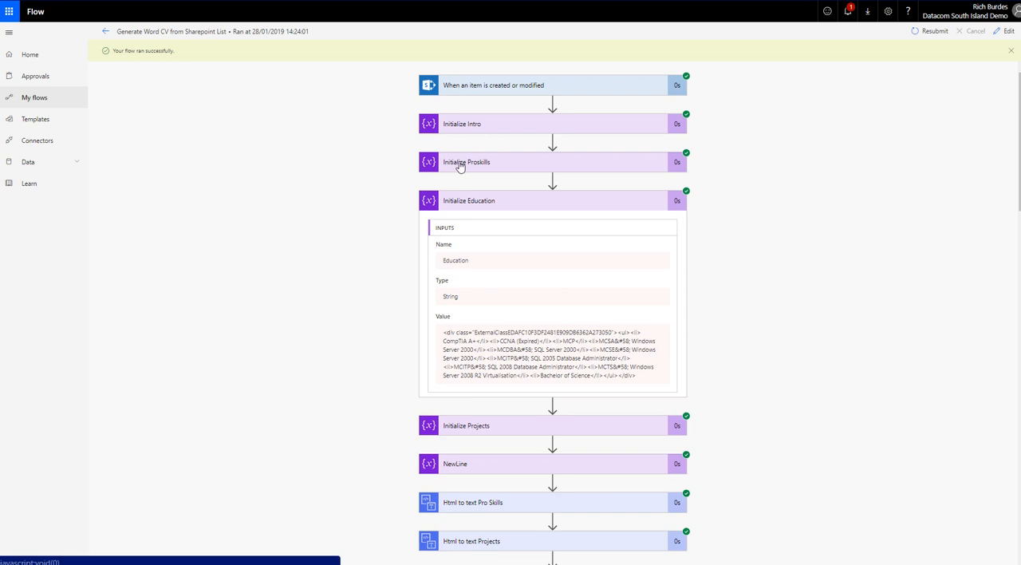
{"action": "left_click", "coordinate": [469, 166]}
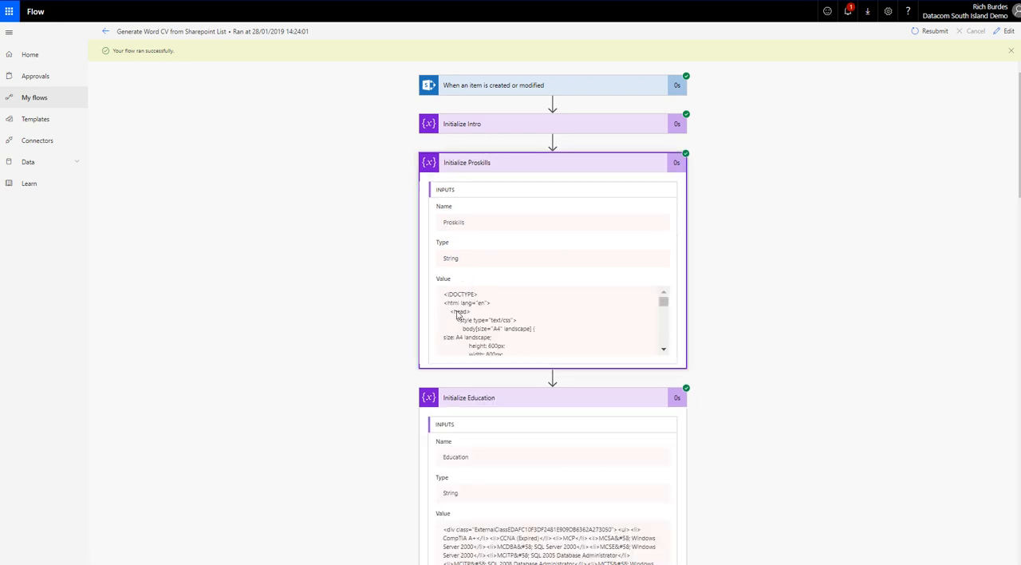
{"action": "scroll", "coordinate": [716, 283], "scroll_direction": "down", "scroll_amount": 5}
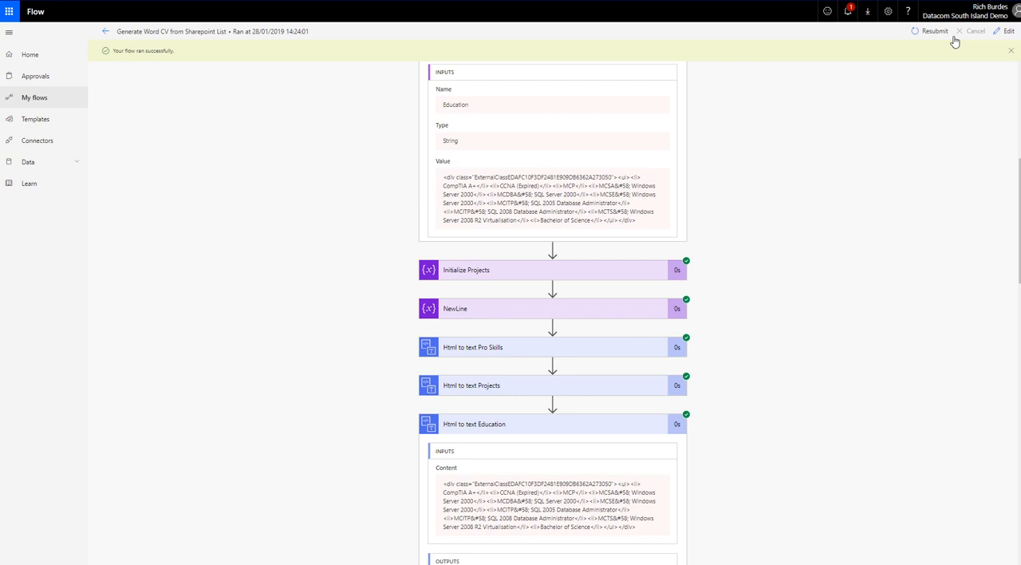
Step: Reopen the flow for editing and expand NewLine and Html to text Pro Skills to inspect their values
{"action": "left_click", "coordinate": [106, 31]}
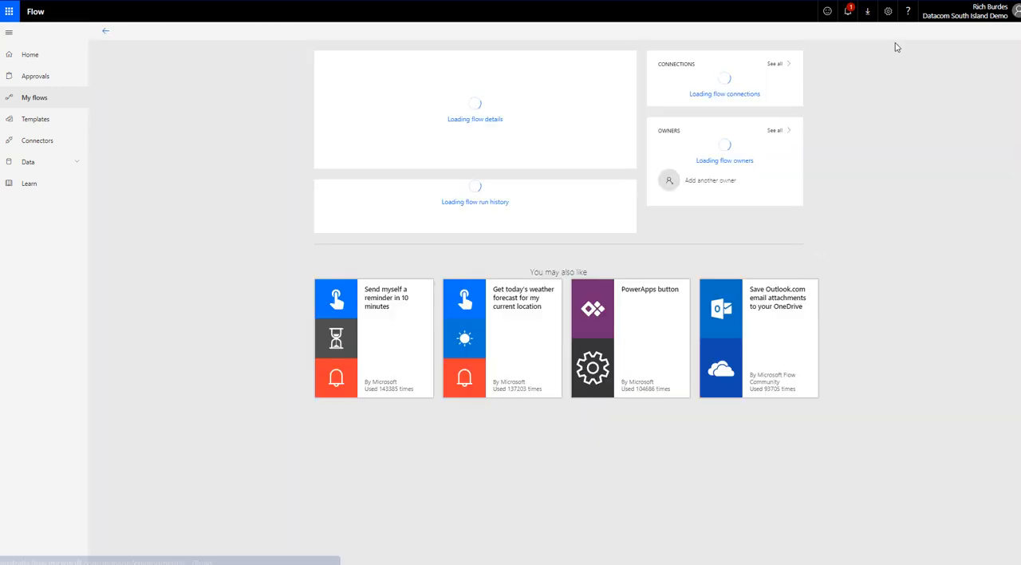
{"action": "left_click", "coordinate": [926, 32]}
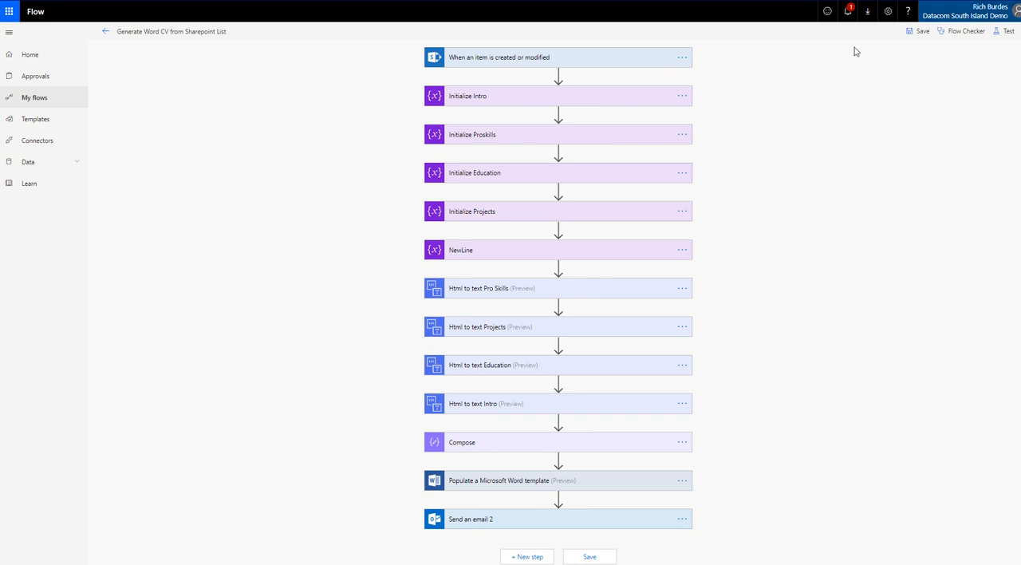
{"action": "left_click", "coordinate": [457, 251]}
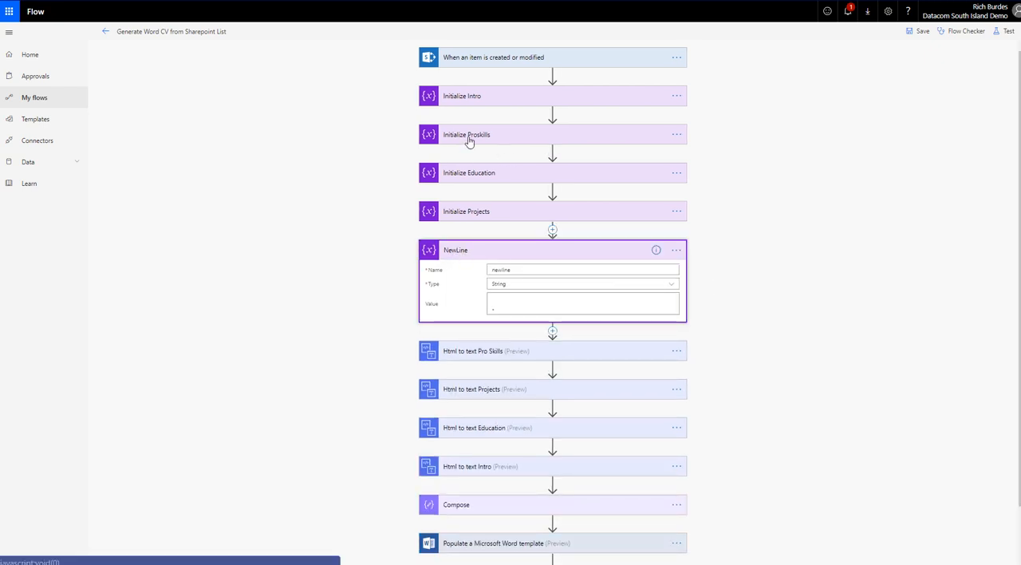
{"action": "left_click", "coordinate": [497, 301]}
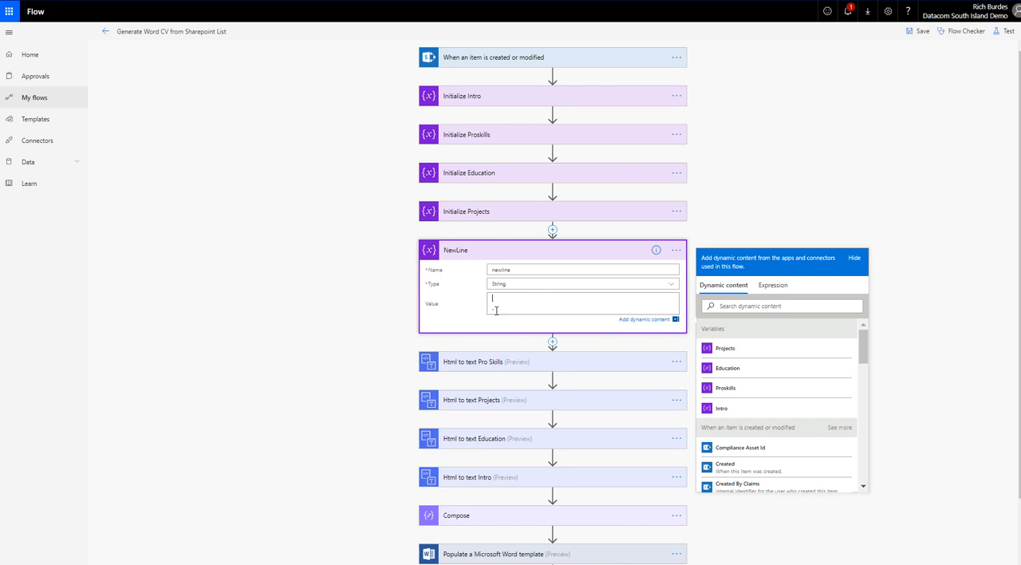
{"action": "scroll", "coordinate": [358, 375], "scroll_direction": "down", "scroll_amount": 1}
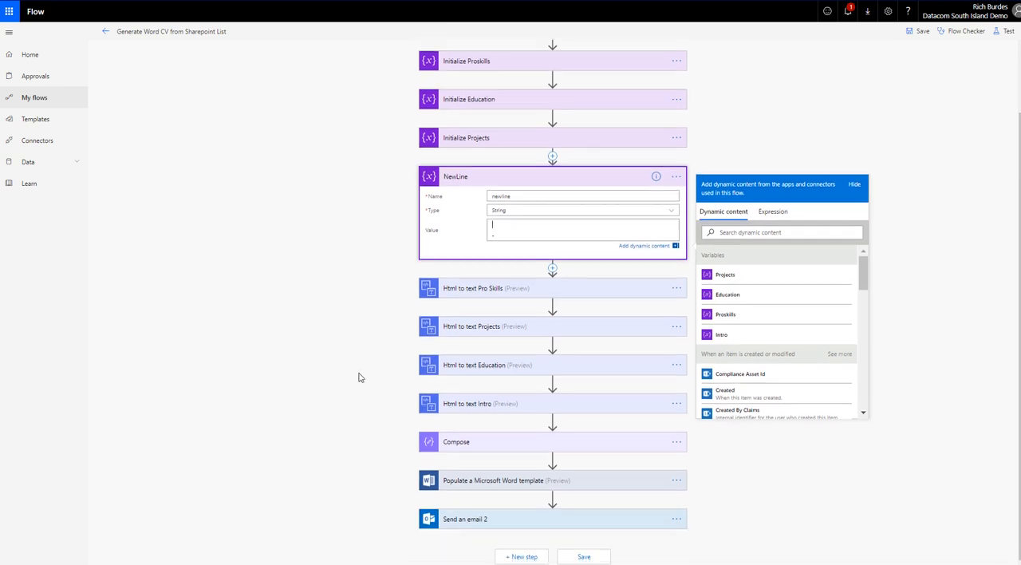
{"action": "left_click", "coordinate": [469, 292]}
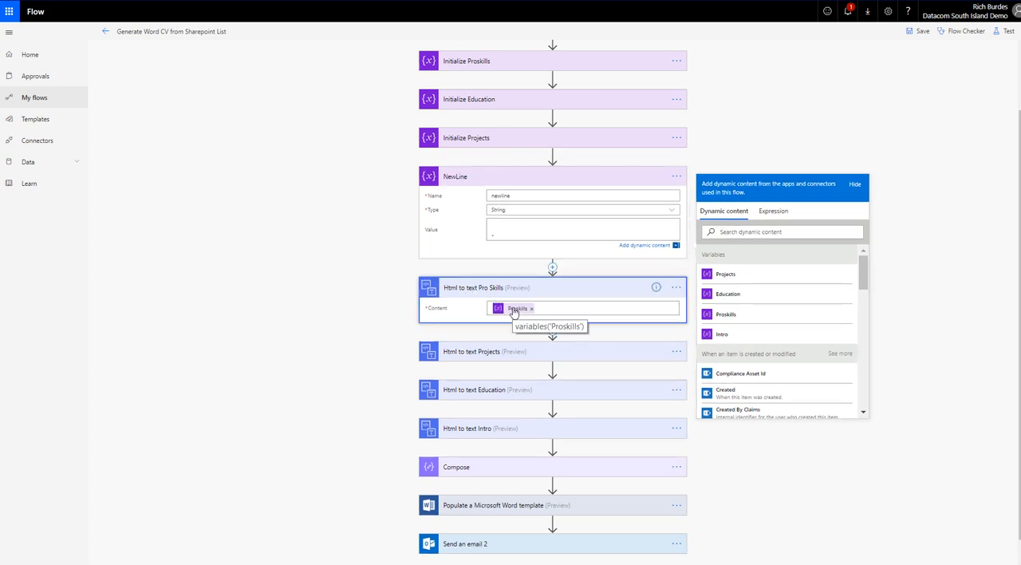
Step: Open the ProfessionalSkills expression in Populate a Microsoft Word template and examine its decodeUriComponent and replace functions with the newline variable
{"action": "scroll", "coordinate": [356, 315], "scroll_direction": "down", "scroll_amount": 1}
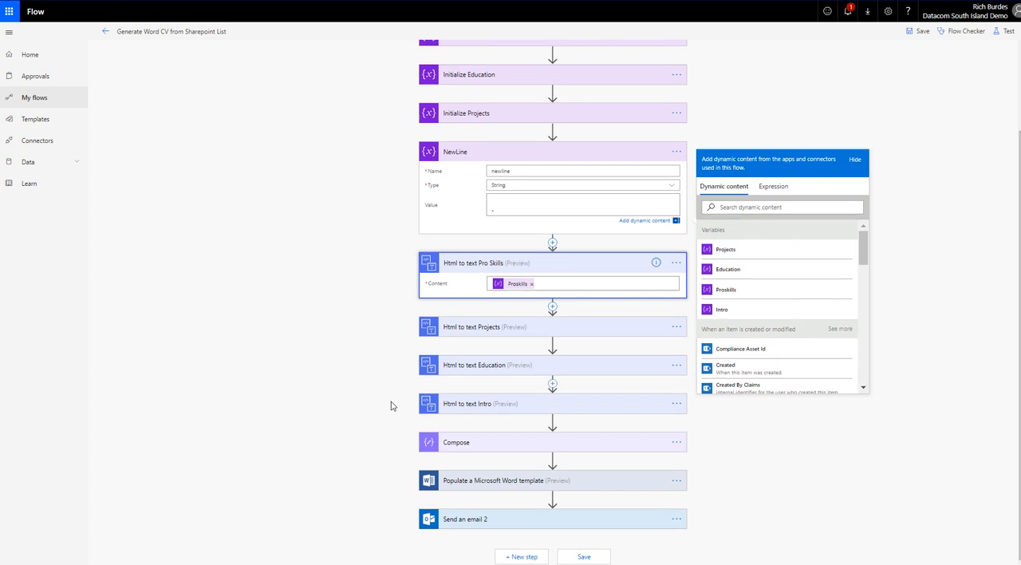
{"action": "left_click", "coordinate": [462, 482]}
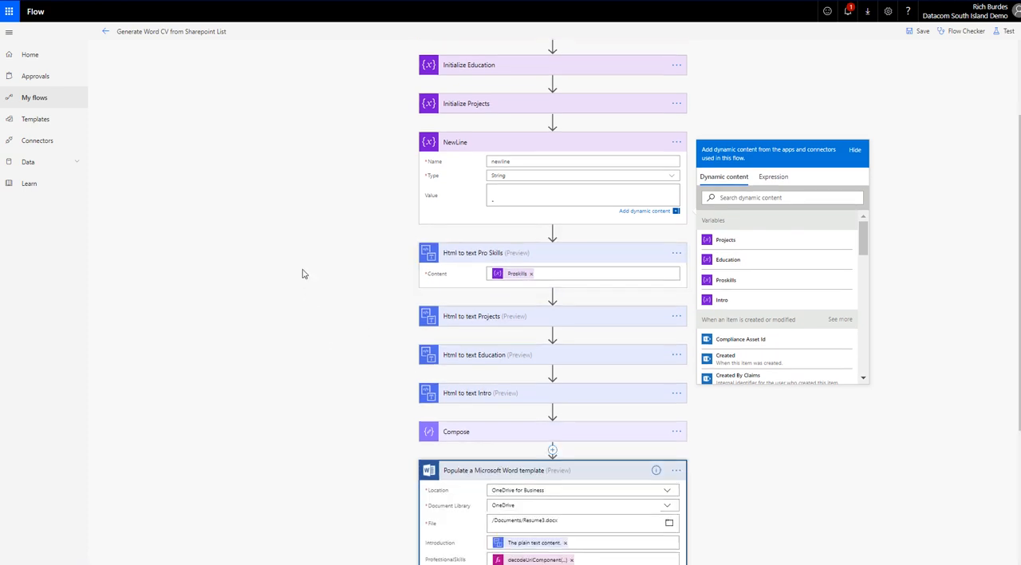
{"action": "scroll", "coordinate": [303, 273], "scroll_direction": "down", "scroll_amount": 3}
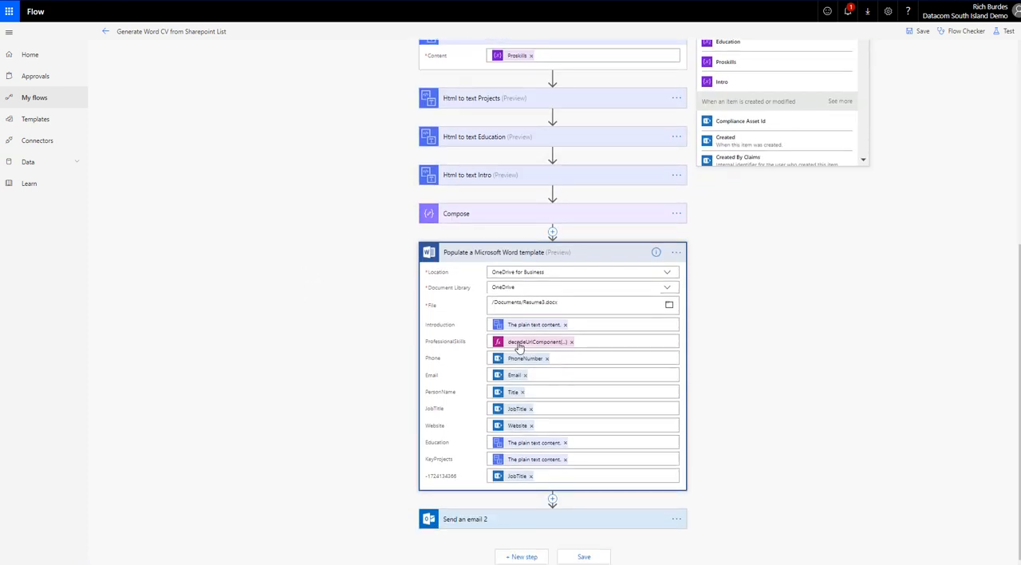
{"action": "left_click", "coordinate": [518, 345]}
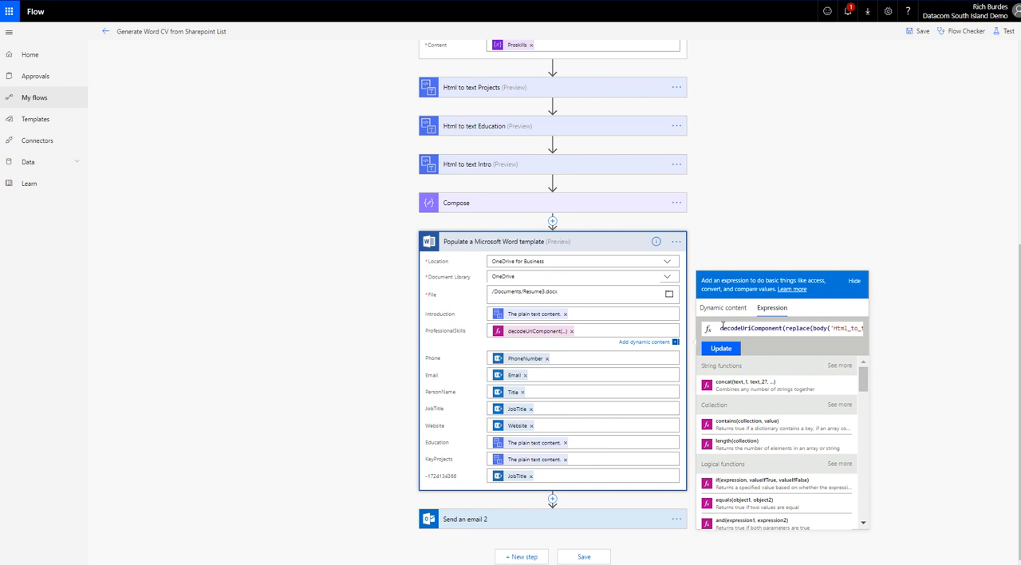
{"action": "double_click", "coordinate": [727, 328]}
{"action": "double_click", "coordinate": [739, 328]}
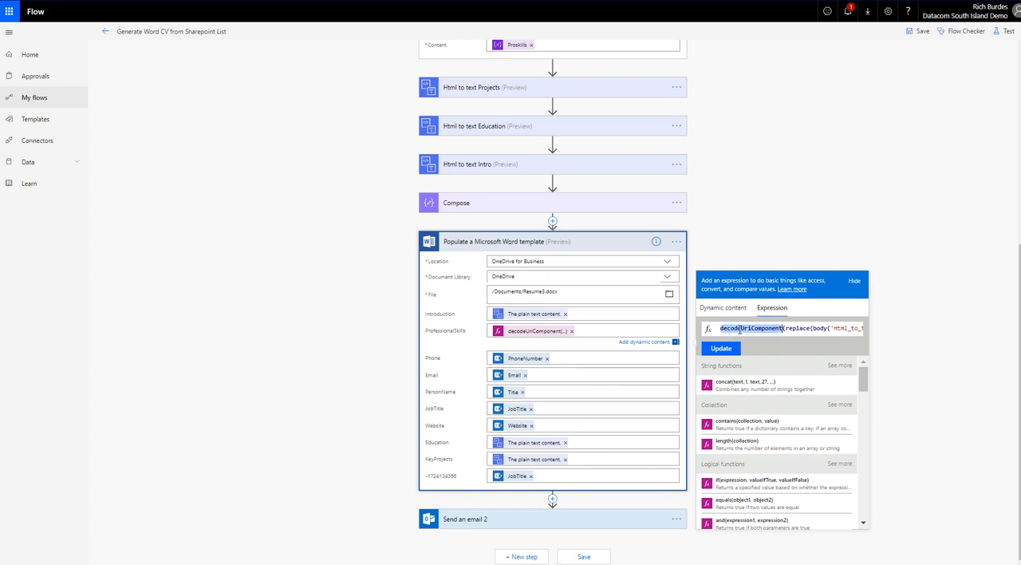
{"action": "left_click_drag", "start_coordinate": [749, 328], "coordinate": [865, 328]}
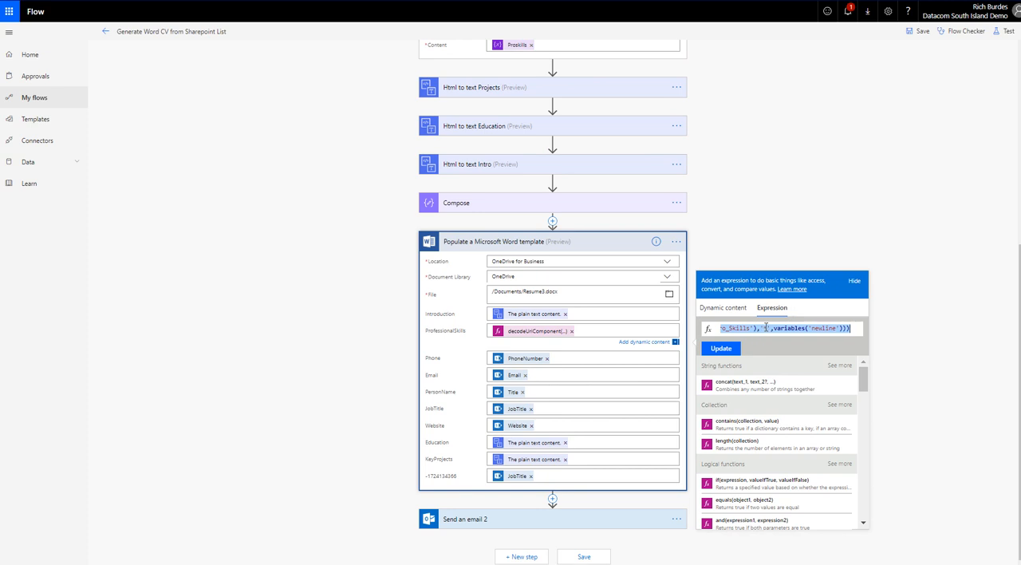
{"action": "left_click", "coordinate": [766, 328]}
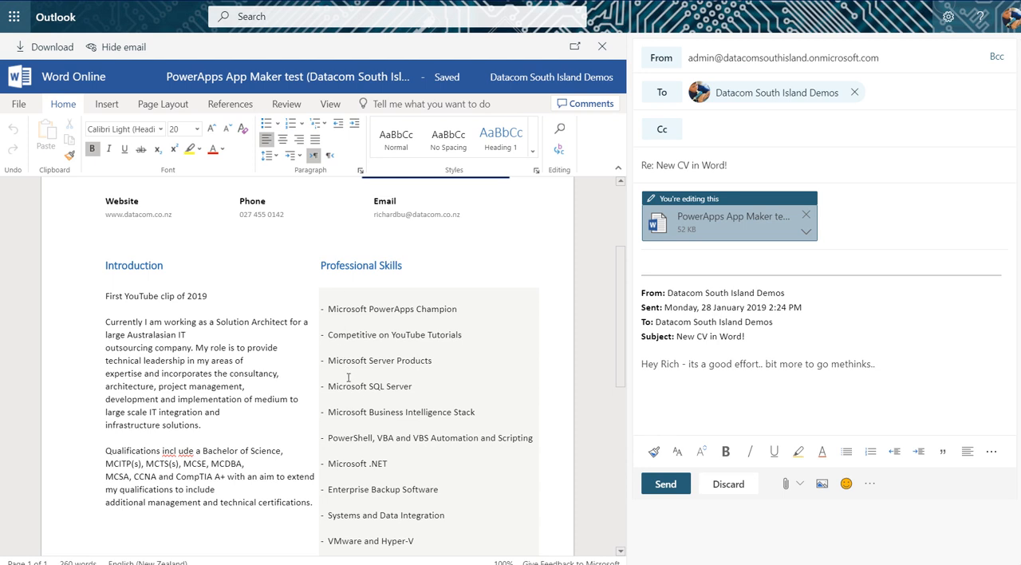
Step: Switch to the Outlook reply draft, reopen the attached Word CV as a preview, and examine its Professional Skills, Education and Key Projects formatting
{"action": "left_click", "coordinate": [603, 49]}
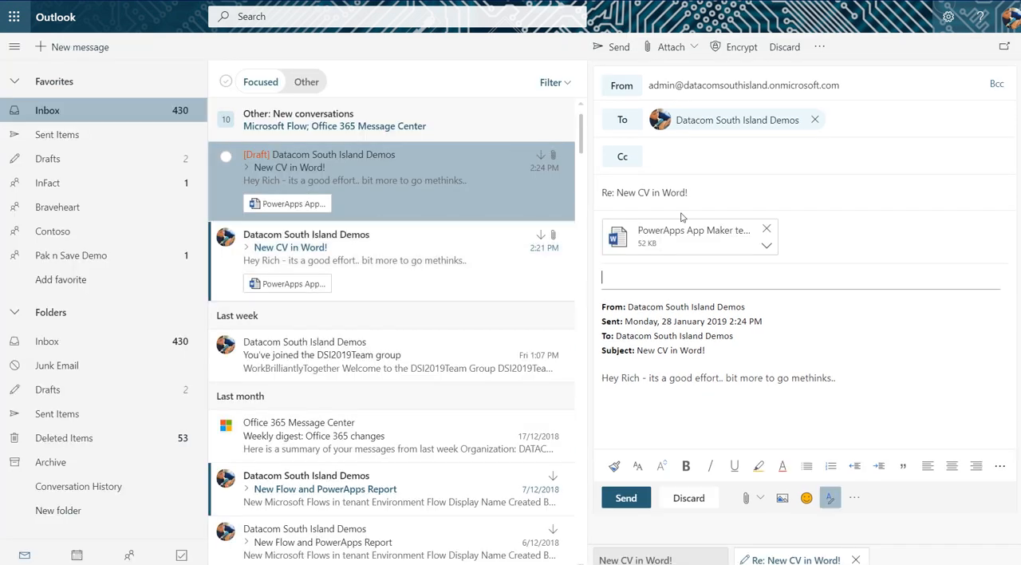
{"action": "left_click", "coordinate": [680, 233]}
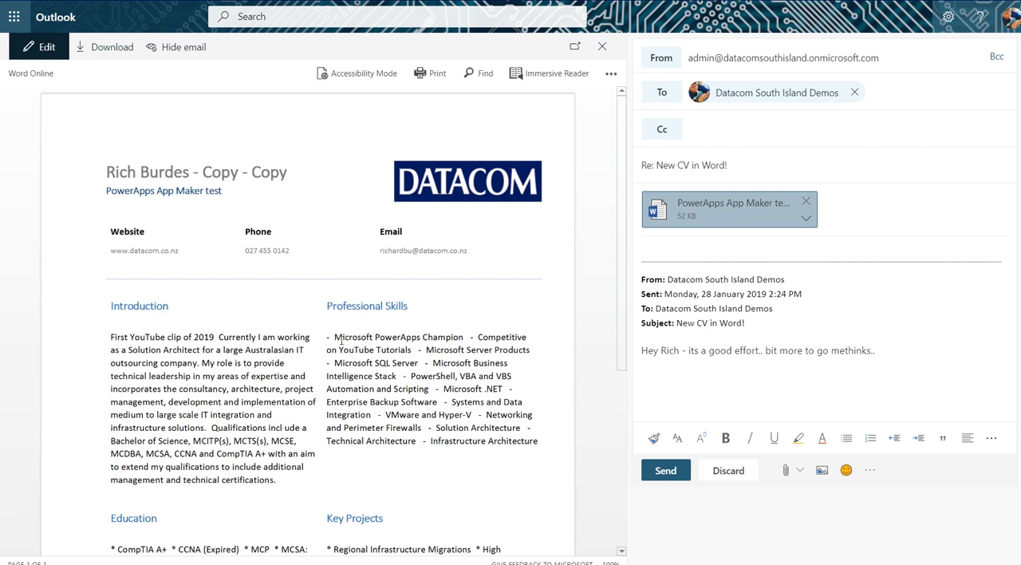
{"action": "left_click_drag", "start_coordinate": [325, 338], "coordinate": [541, 442]}
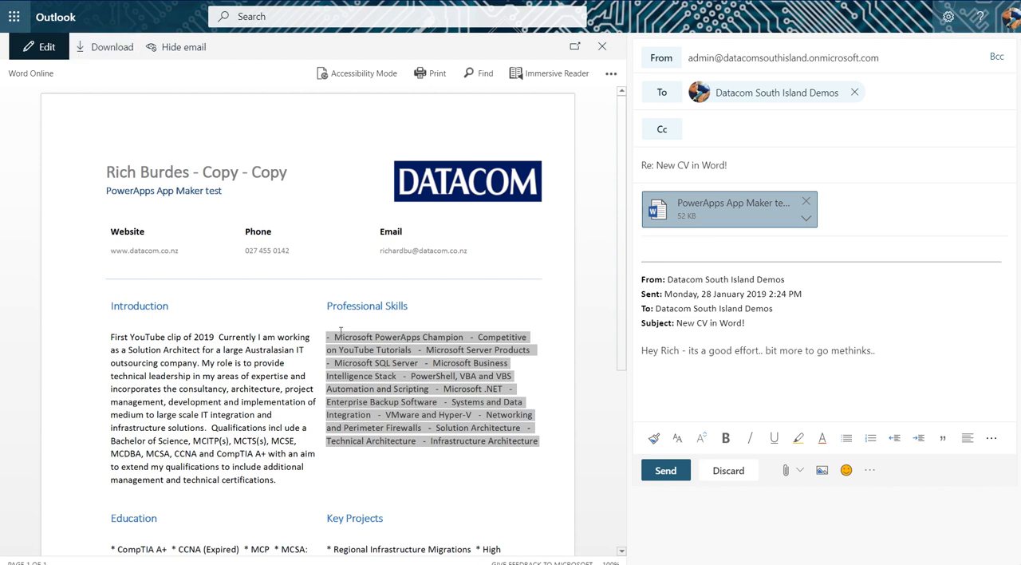
{"action": "scroll", "coordinate": [344, 429], "scroll_direction": "down", "scroll_amount": 5}
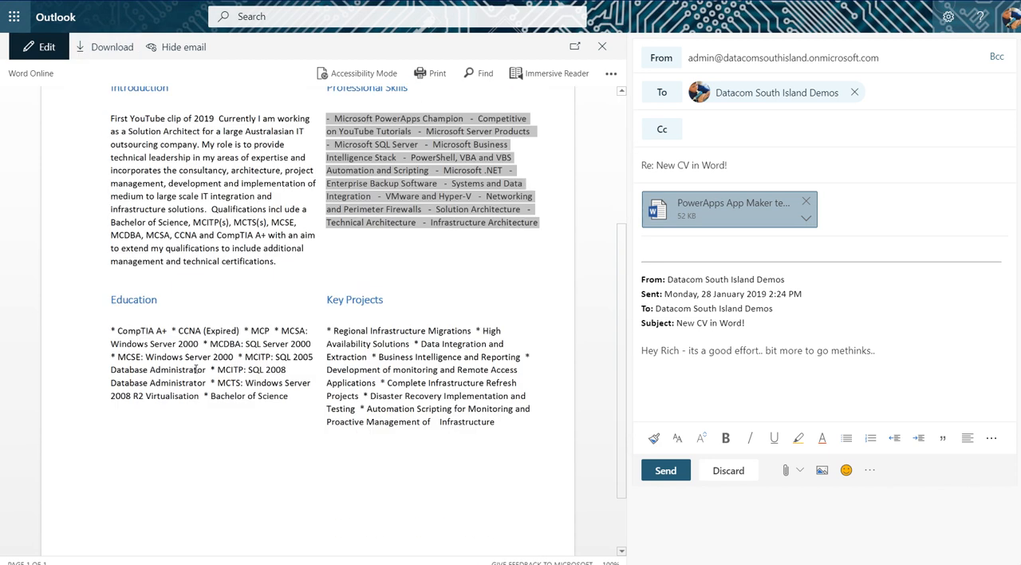
Step: Return to the flow in Microsoft Flow, close the ProfessionalSkills expression, and expand Initialize Projects to inspect its value
{"action": "left_click", "coordinate": [205, 344]}
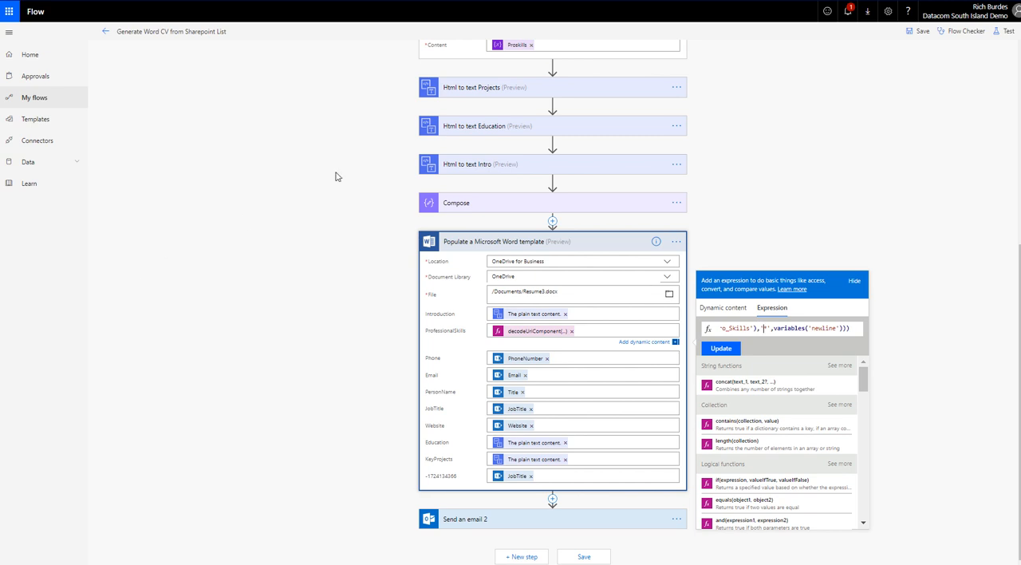
{"action": "left_click", "coordinate": [911, 310]}
{"action": "scroll", "coordinate": [819, 311], "scroll_direction": "up", "scroll_amount": 5}
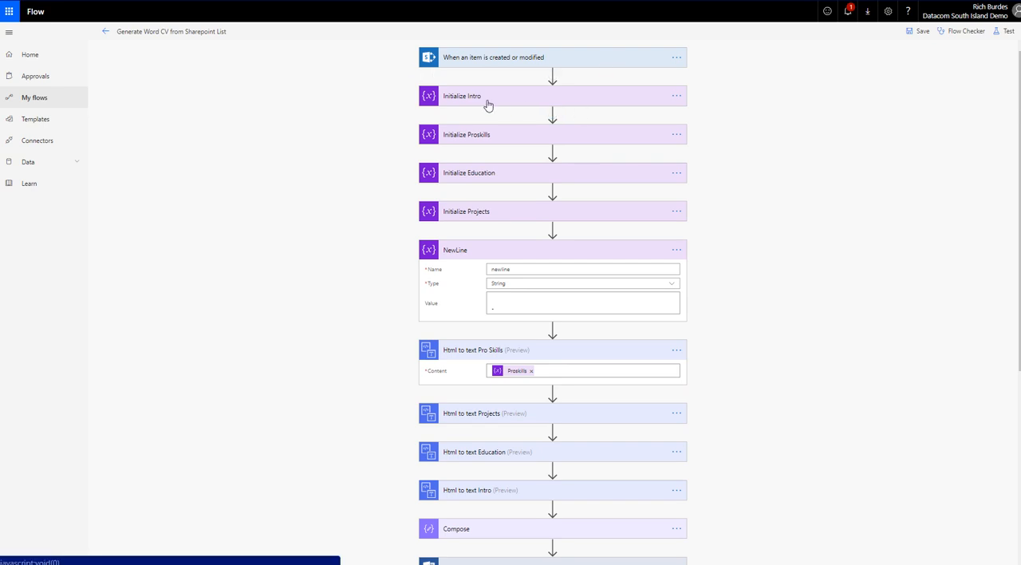
{"action": "left_click", "coordinate": [455, 218]}
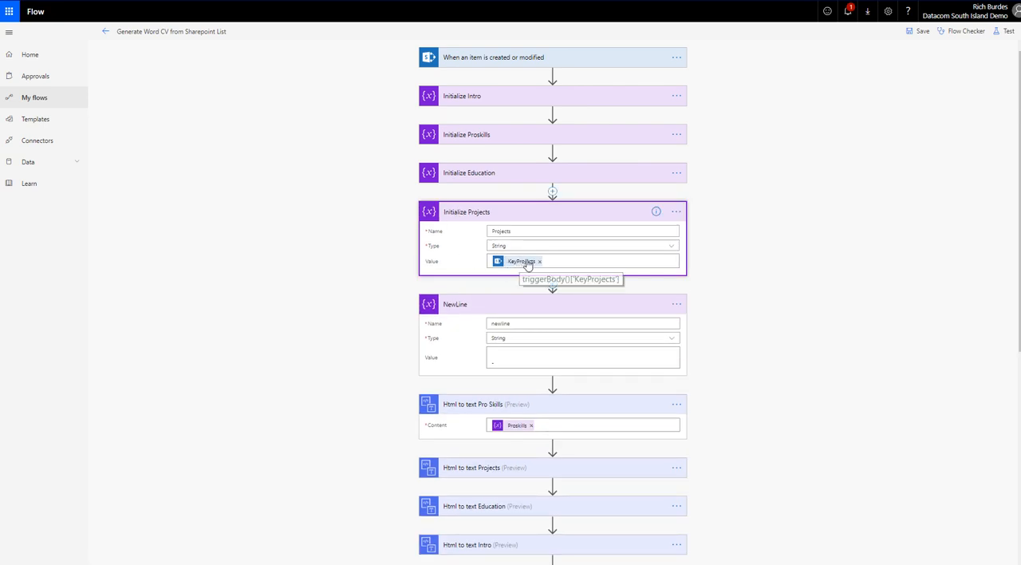
Step: Examine the field mappings in Populate a Microsoft Word template, including the content assigned to Introduction
{"action": "scroll", "coordinate": [239, 217], "scroll_direction": "down", "scroll_amount": 3}
{"action": "scroll", "coordinate": [247, 217], "scroll_direction": "down", "scroll_amount": 5}
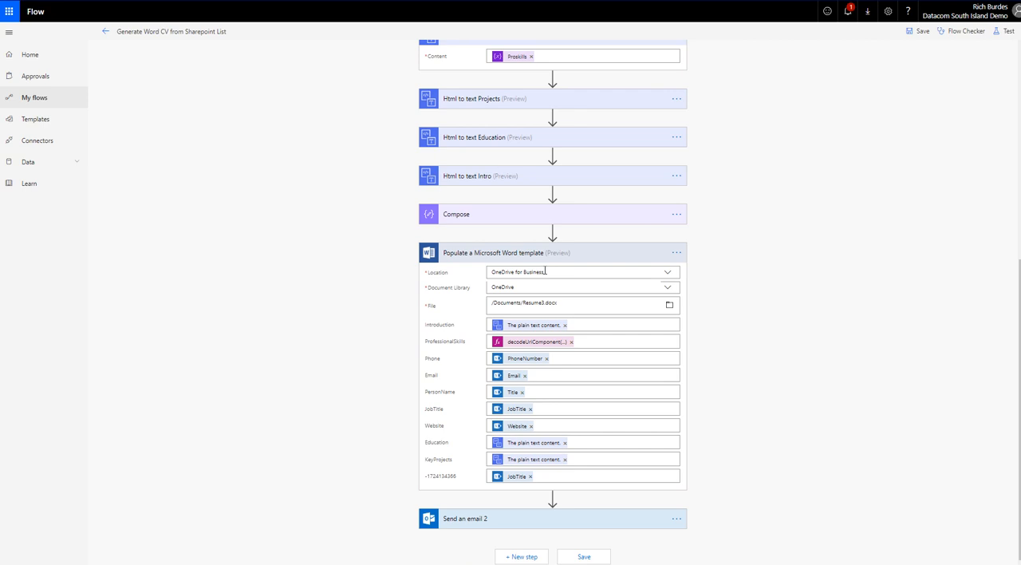
{"action": "mouse_move", "coordinate": [546, 272]}
{"action": "left_click", "coordinate": [526, 328]}
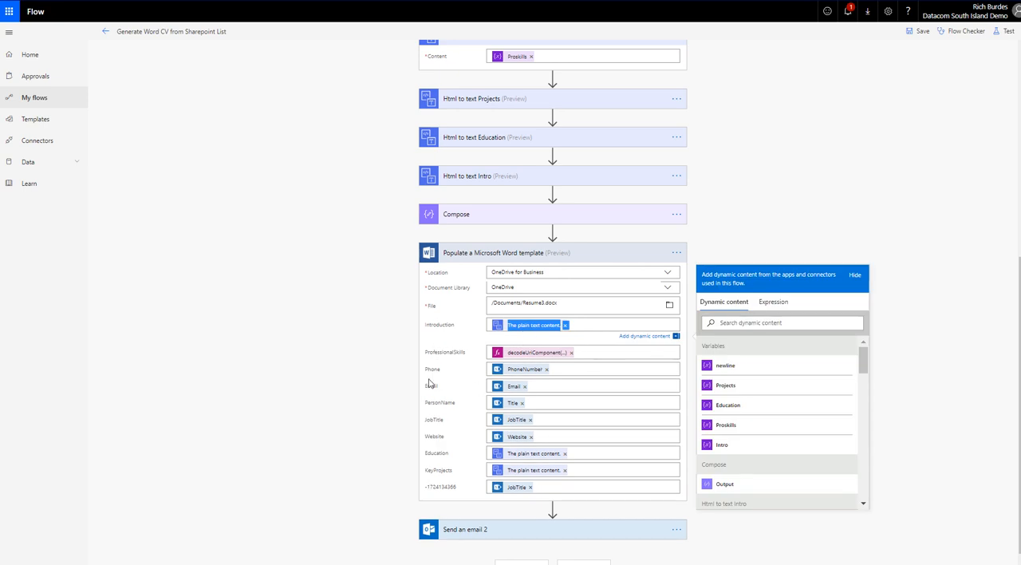
{"action": "left_click", "coordinate": [367, 398]}
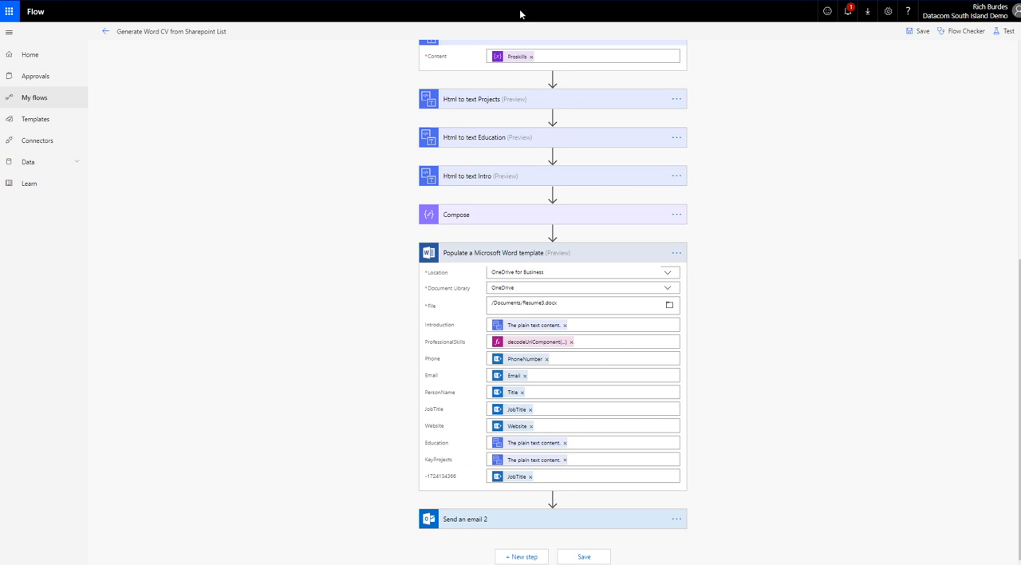
Step: Switch to the Resume3 template in Word and examine the KeyProjects content control's properties, including its carriage return option, leaving them unchanged
{"action": "key", "text": "alt+Tab"}
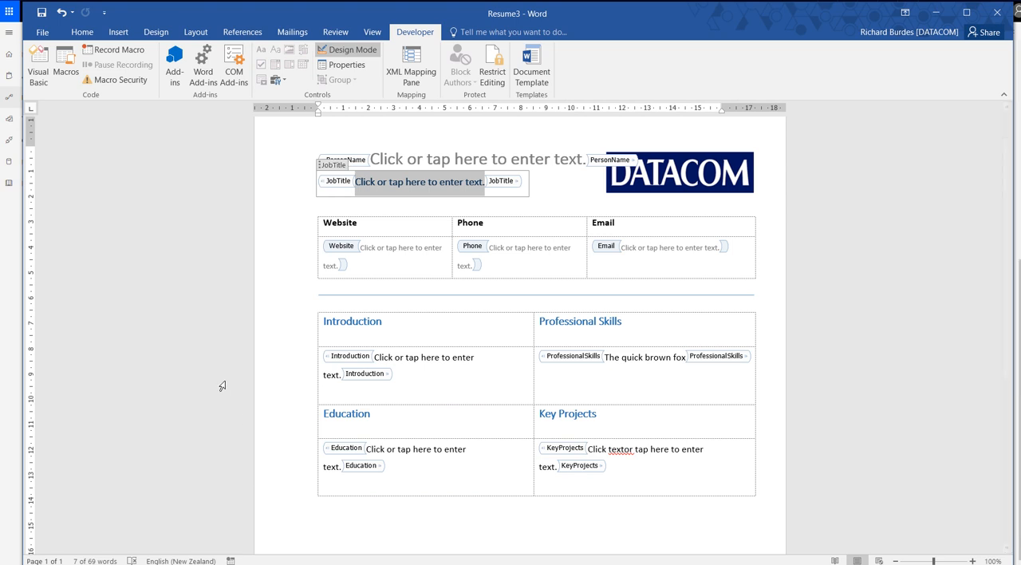
{"action": "left_click", "coordinate": [628, 450]}
{"action": "left_click", "coordinate": [577, 450]}
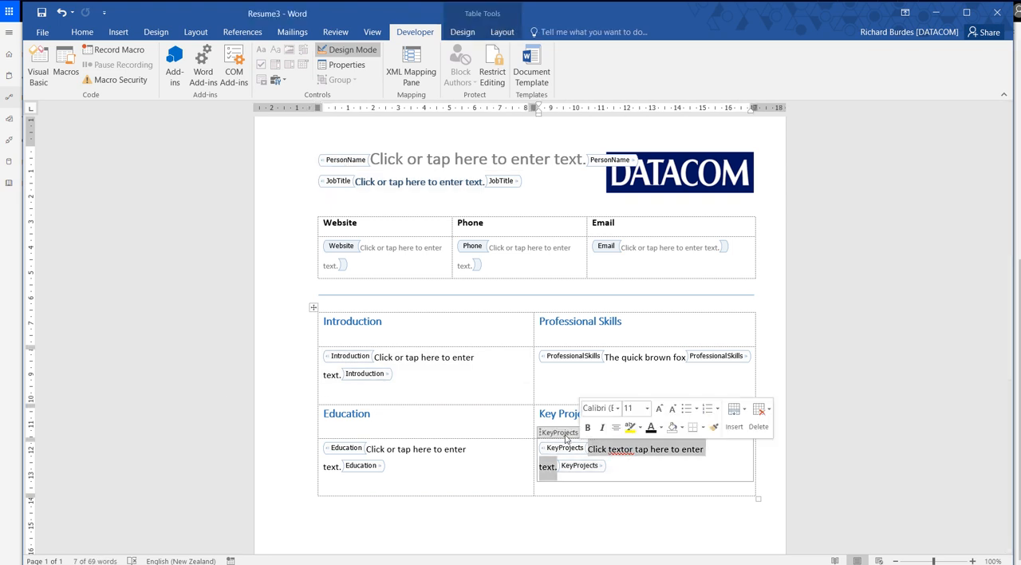
{"action": "left_click", "coordinate": [344, 65]}
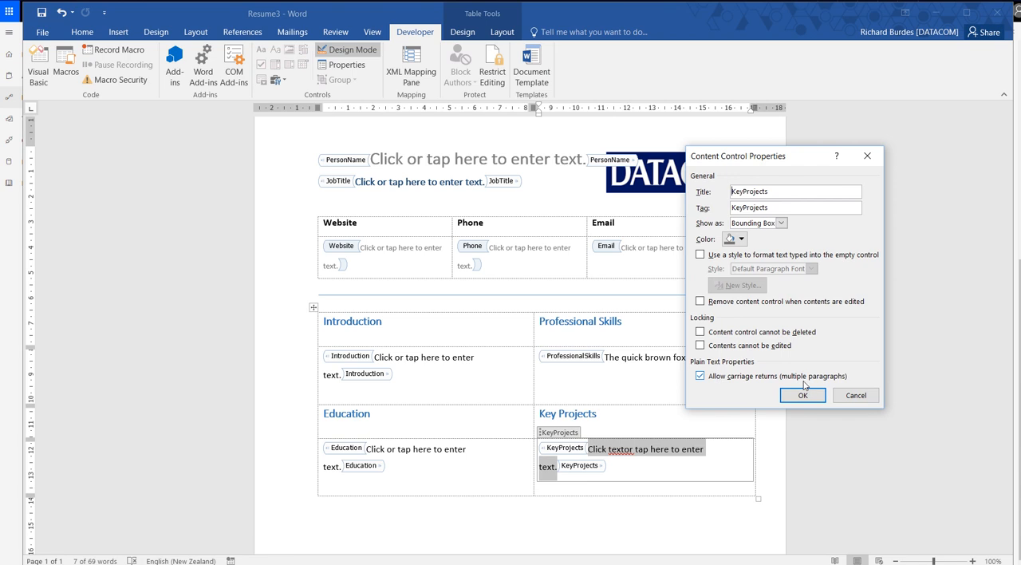
{"action": "left_click", "coordinate": [852, 394]}
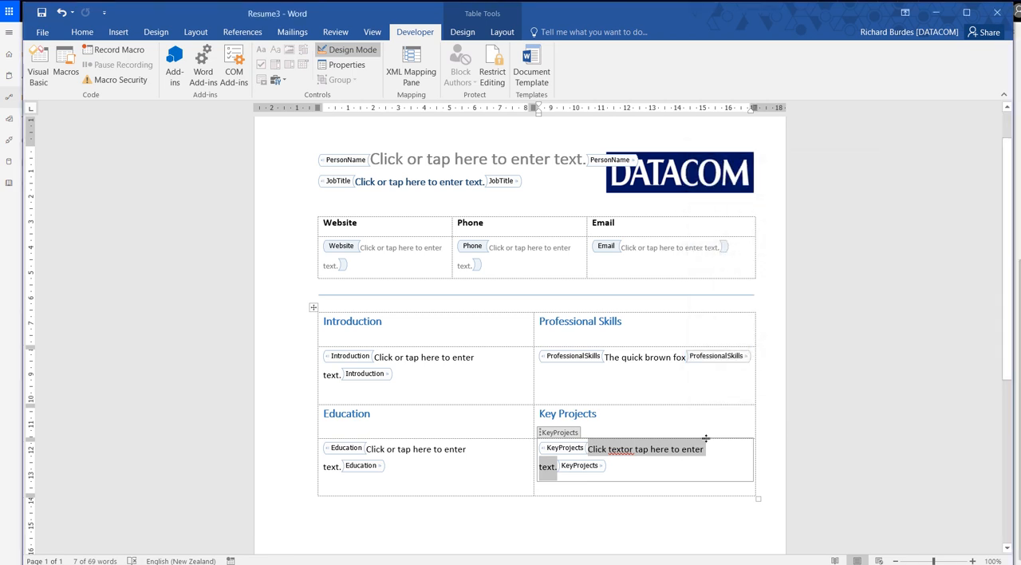